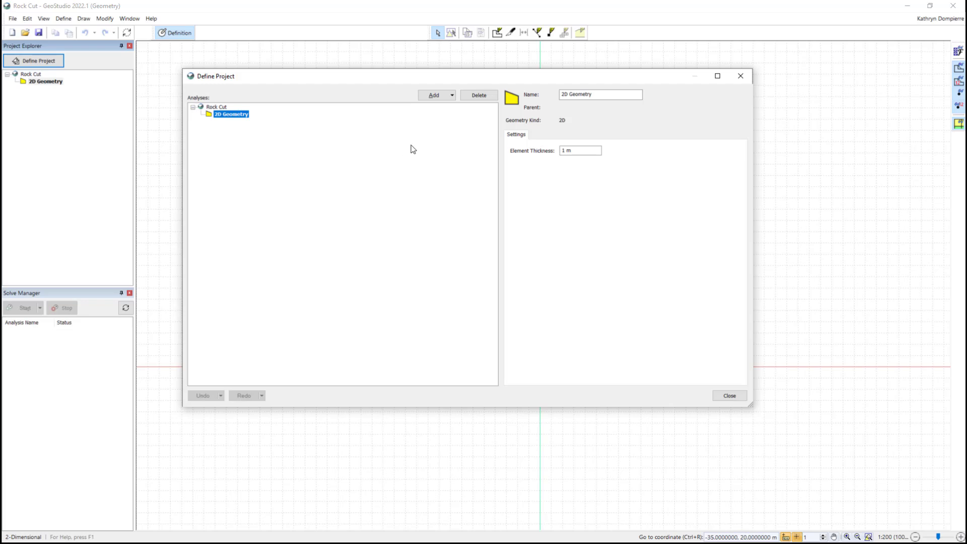
Step: Add a SLOPE/W Limit Equilibrium analysis under the 2D geometry and name it Road Cut
click(449, 96)
mouse_move(470, 116)
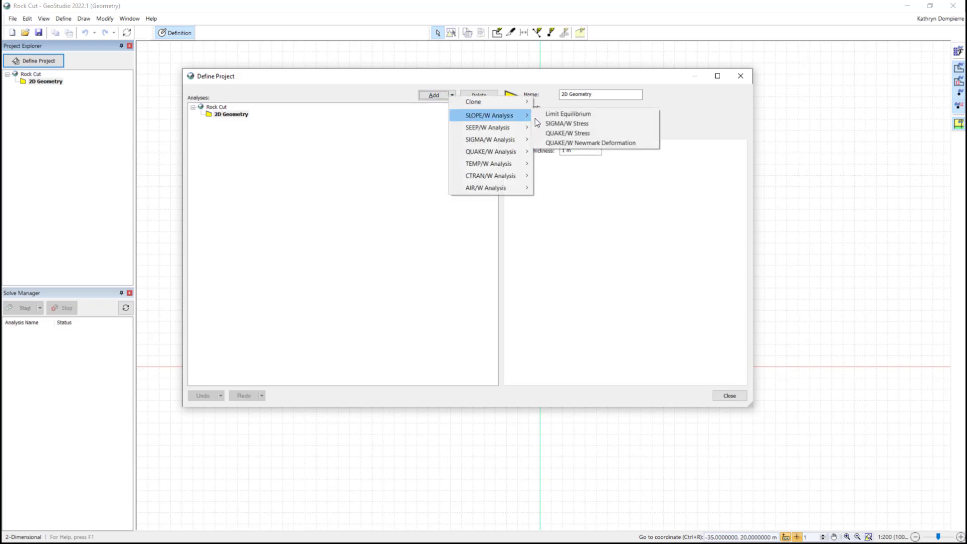
click(556, 117)
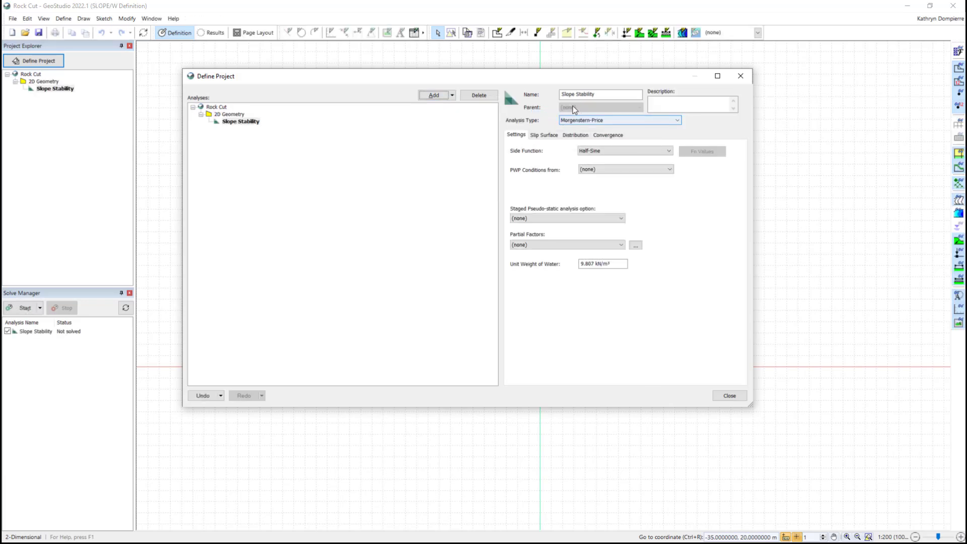
text(R)
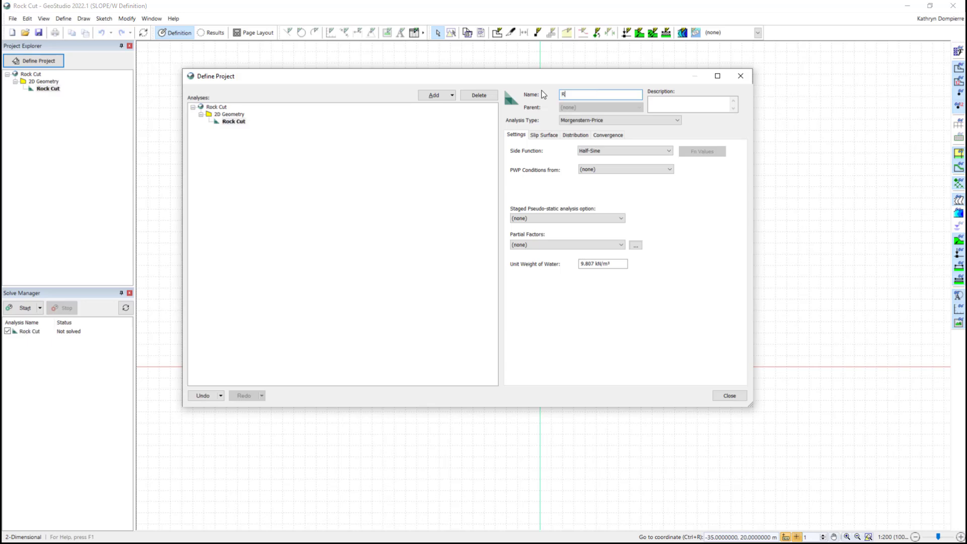
text(ock Cut Cut)
key(Return)
click(729, 396)
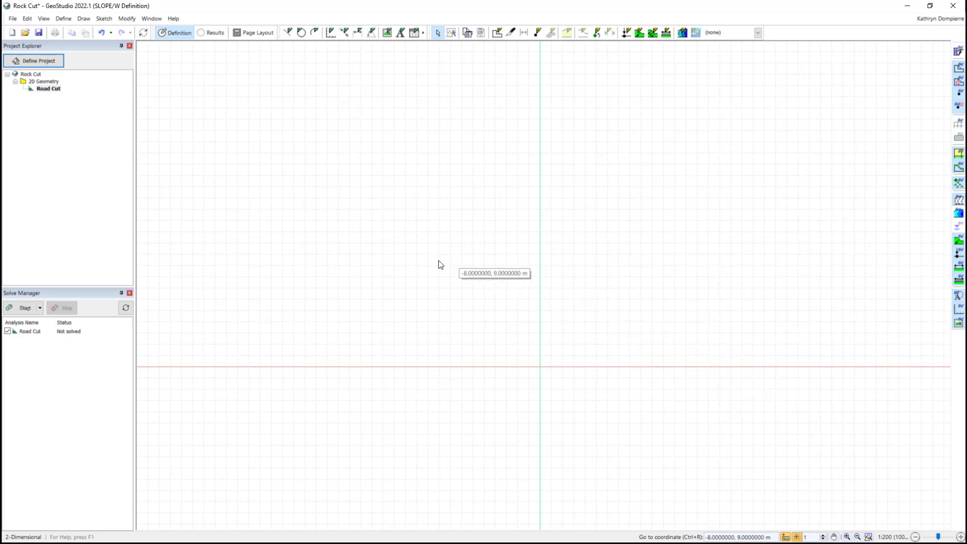
Step: Set the project's reference scale to 1:600
click(61, 19)
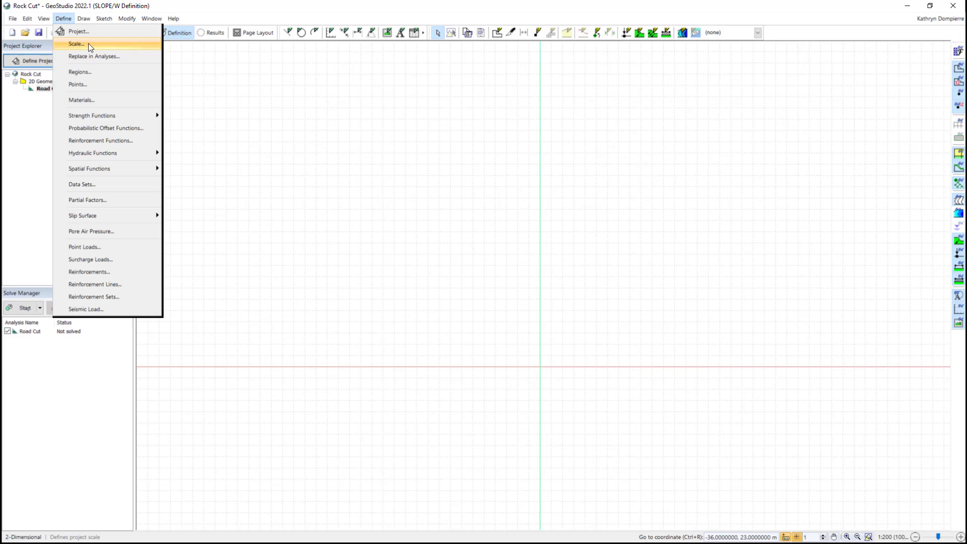
click(76, 44)
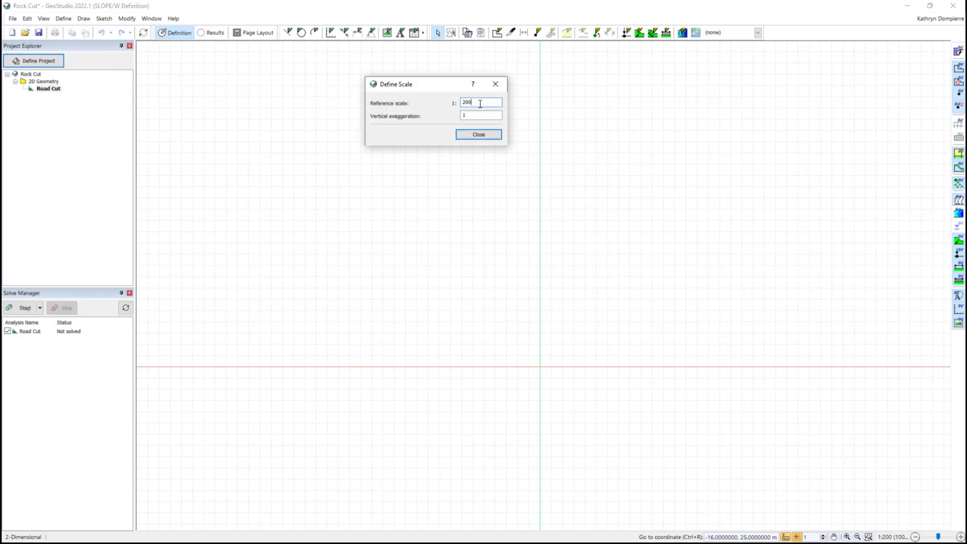
drag(480, 104, 459, 104)
text(600)
key(Return)
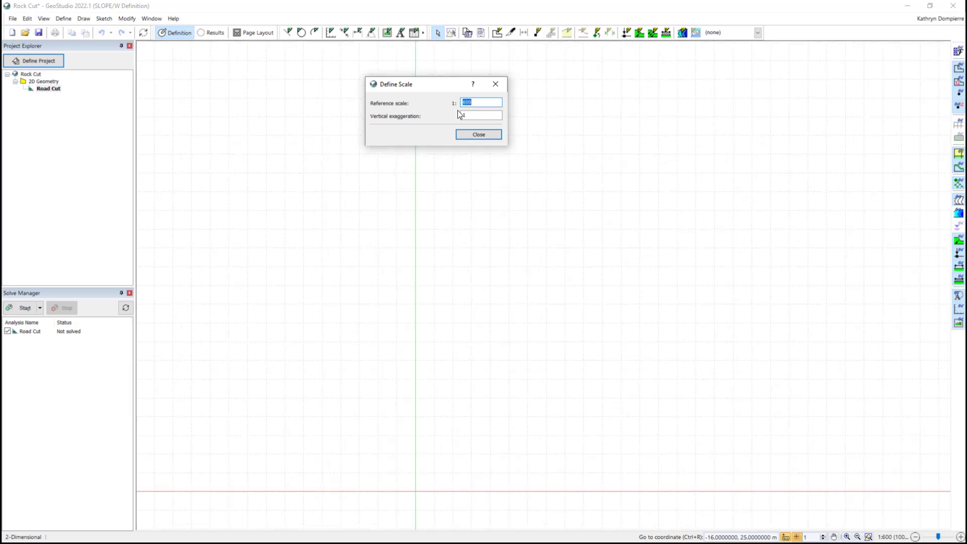
click(463, 134)
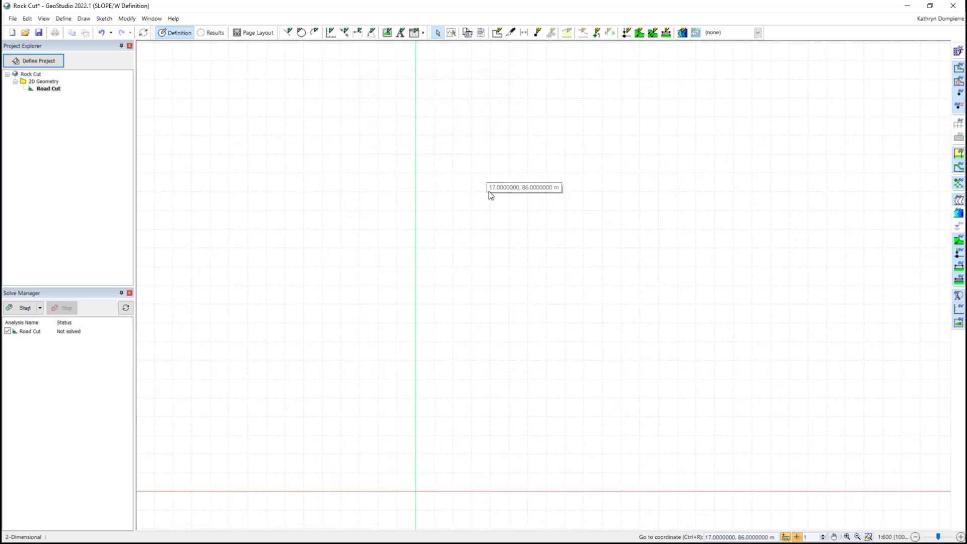
Step: Draw a rectangular polygonal domain region with corners at (-100, 0), (-100, 50), (100, 50) and (100, 0) m
click(836, 537)
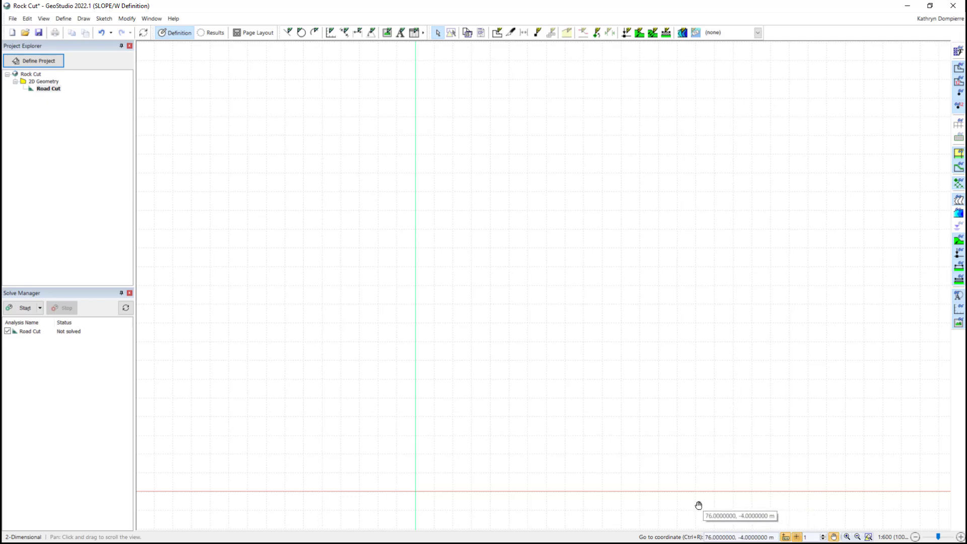
drag(697, 506, 829, 441)
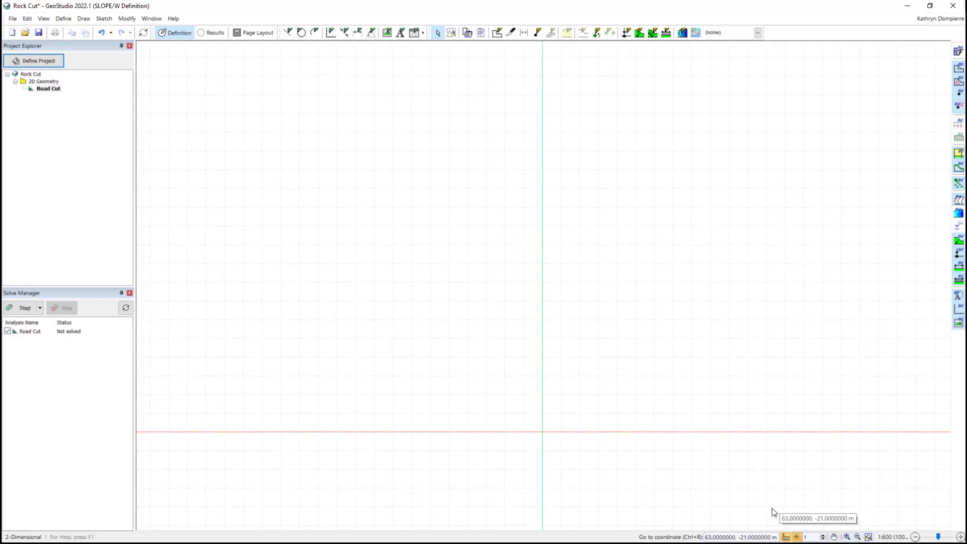
click(497, 33)
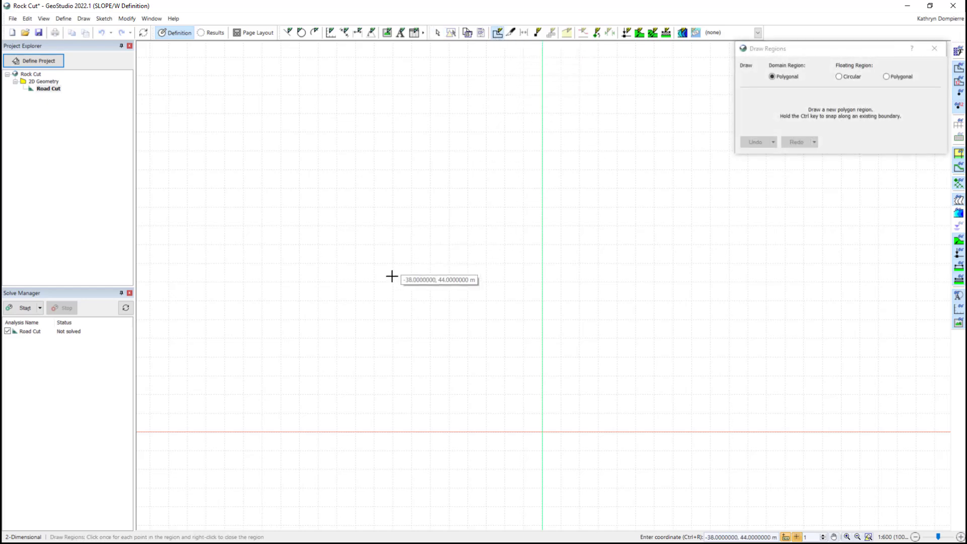
scroll(195, 414, down, 1)
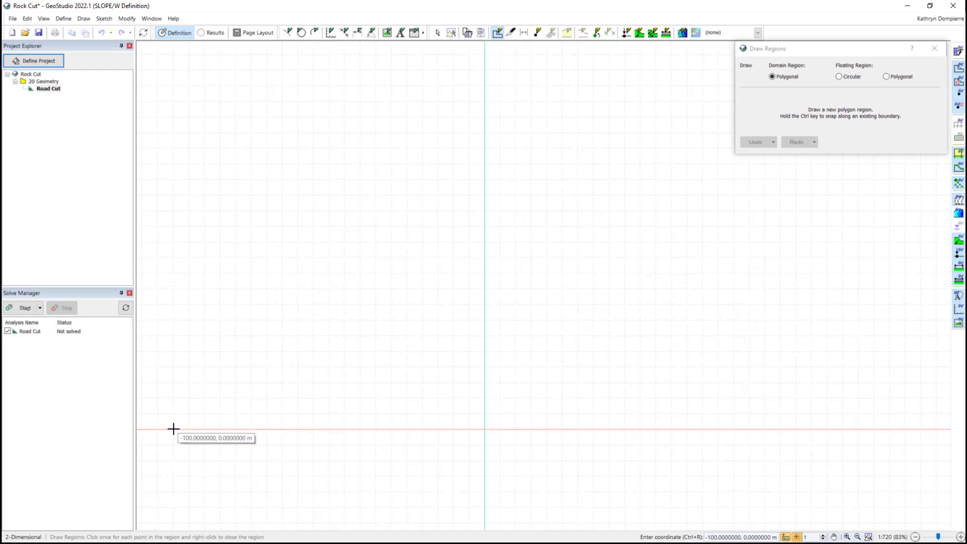
click(173, 429)
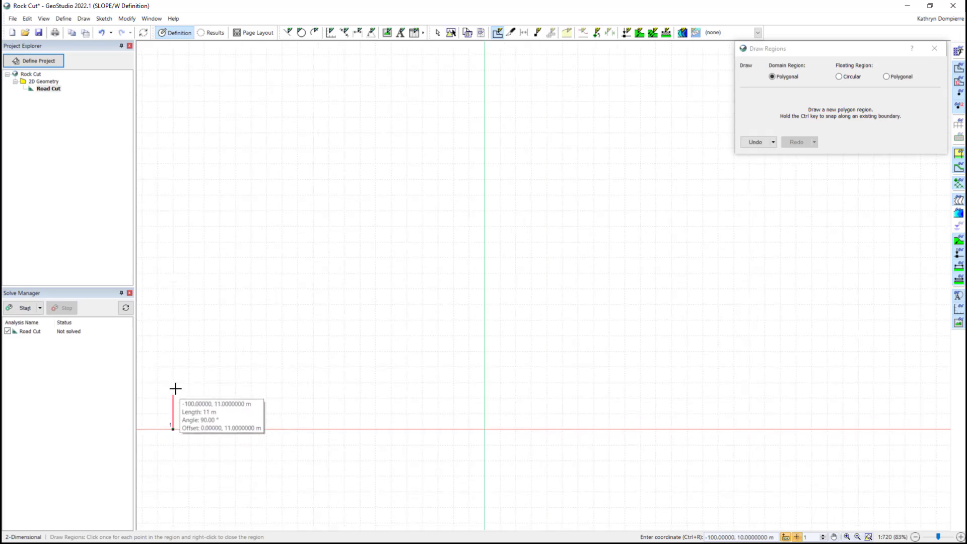
click(174, 272)
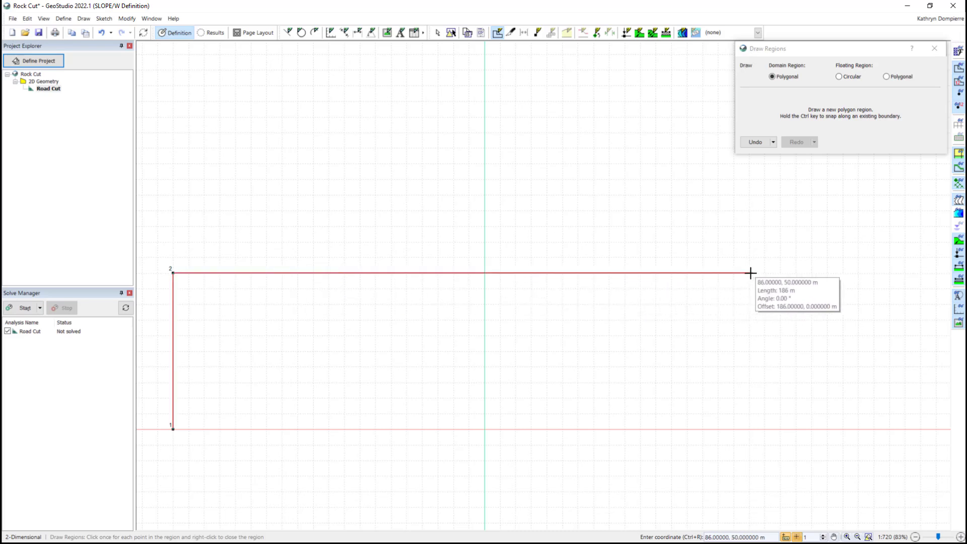
click(796, 272)
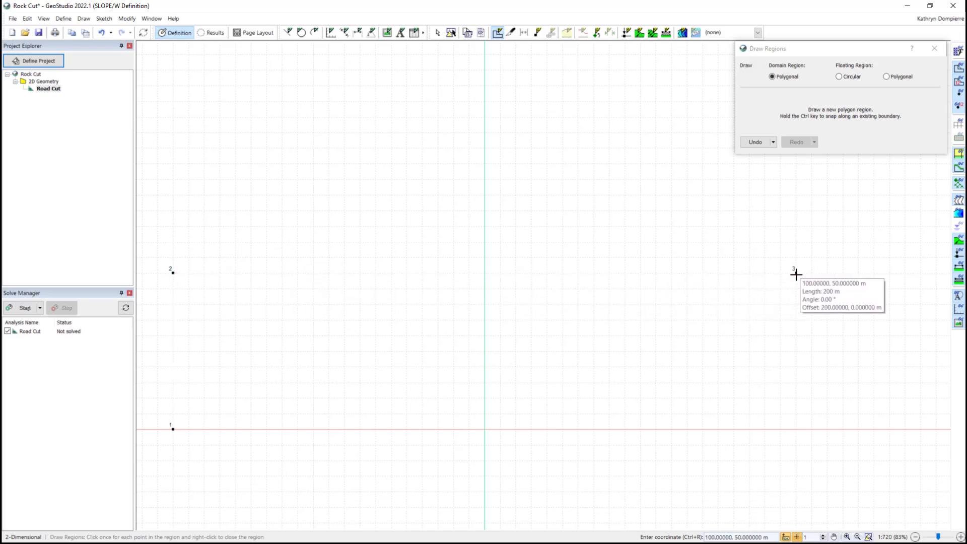
click(796, 429)
right_click(796, 430)
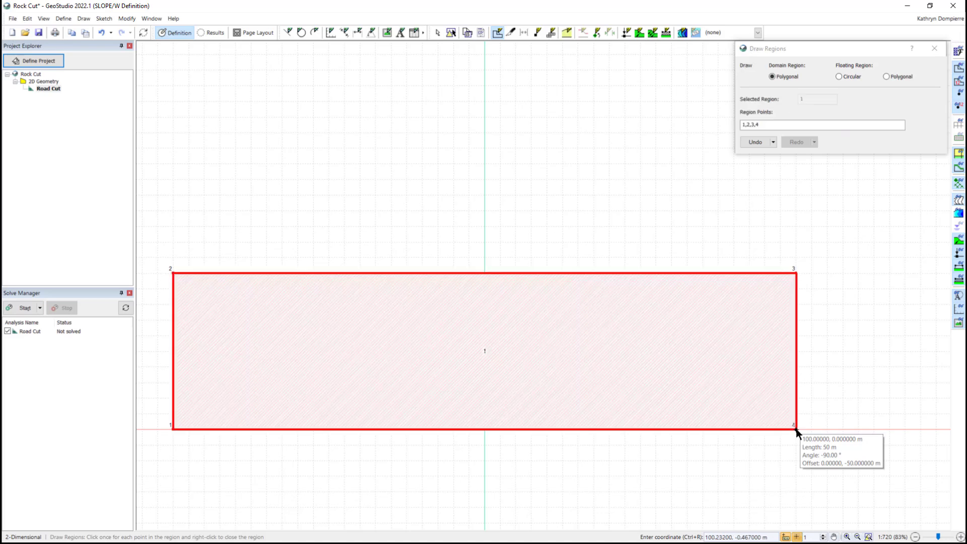
click(934, 49)
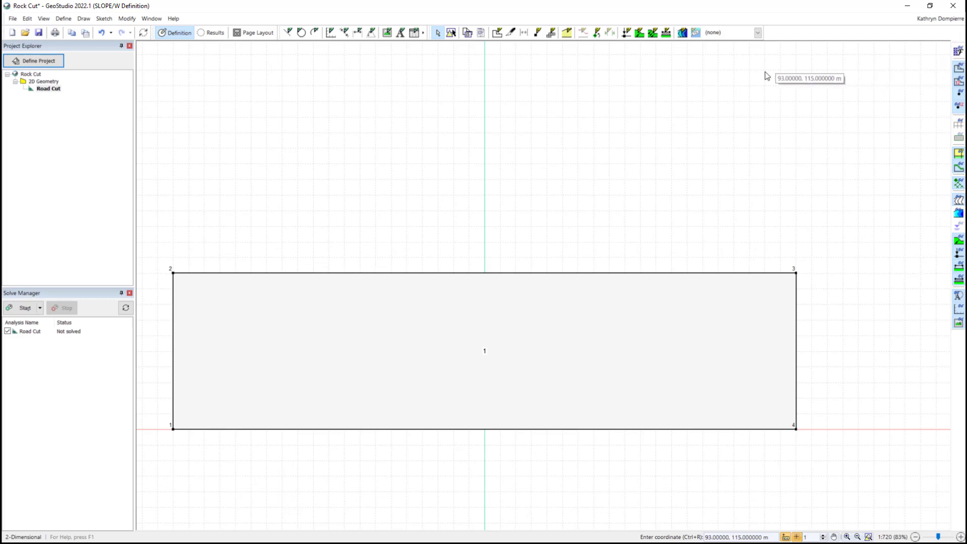
Step: Split the rectangular region along a line through (65, 50), (21, 25), (-21, 25) and (-65, 50) m
click(510, 34)
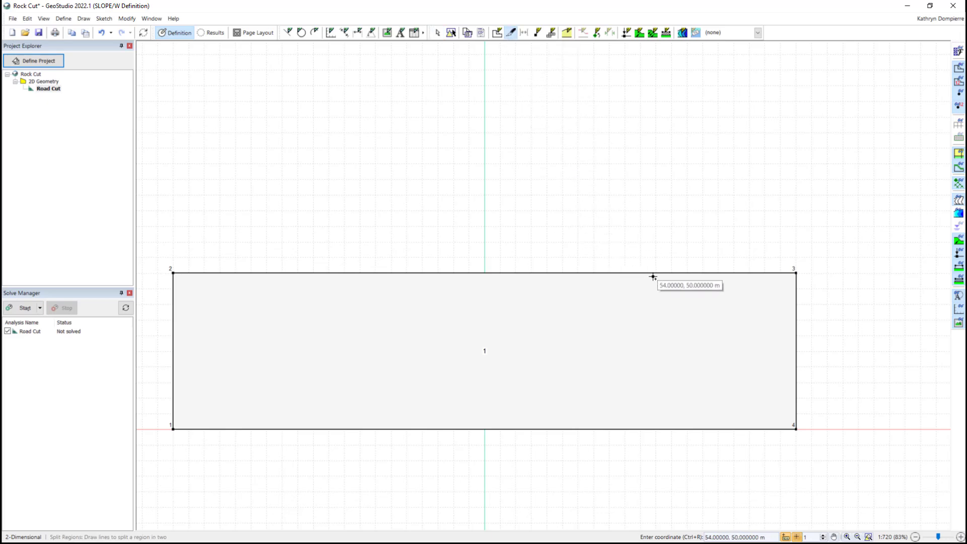
click(688, 273)
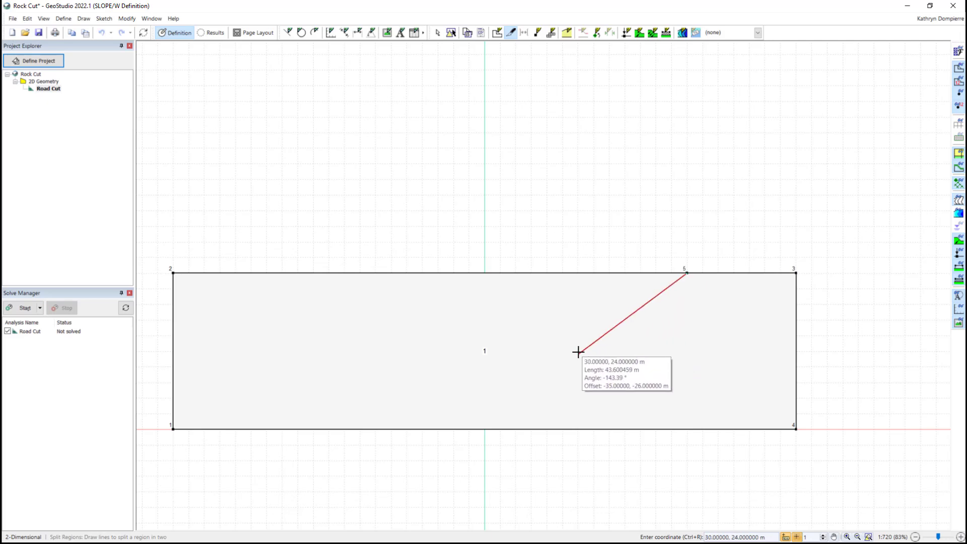
click(550, 351)
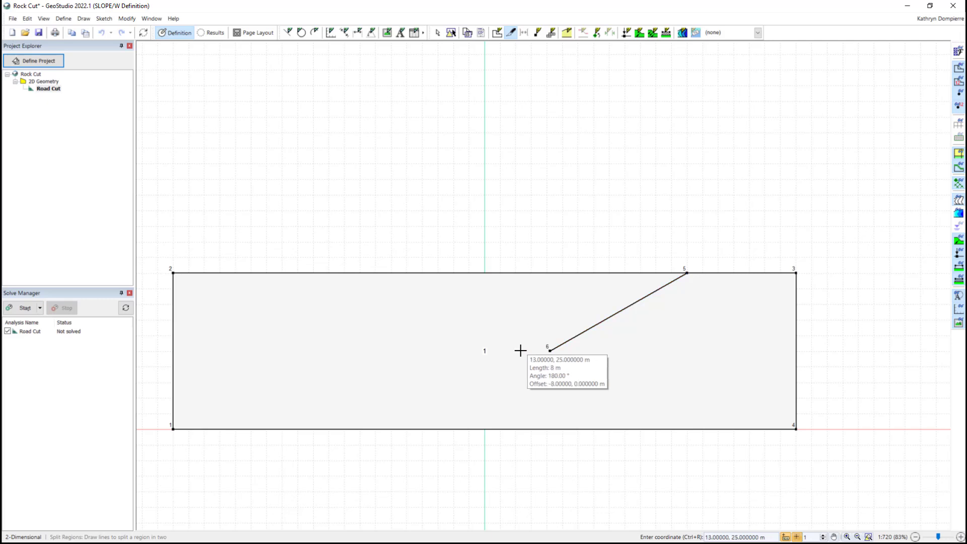
click(418, 350)
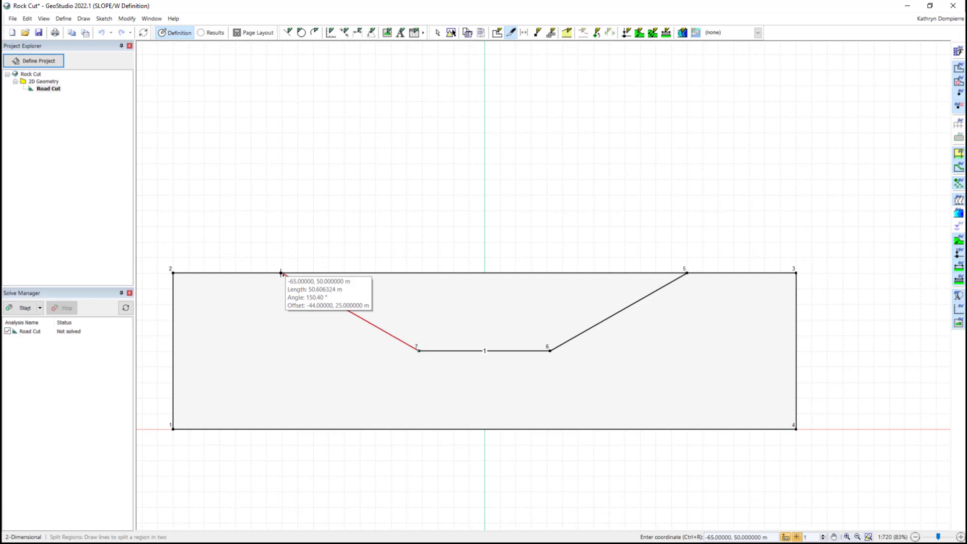
click(281, 273)
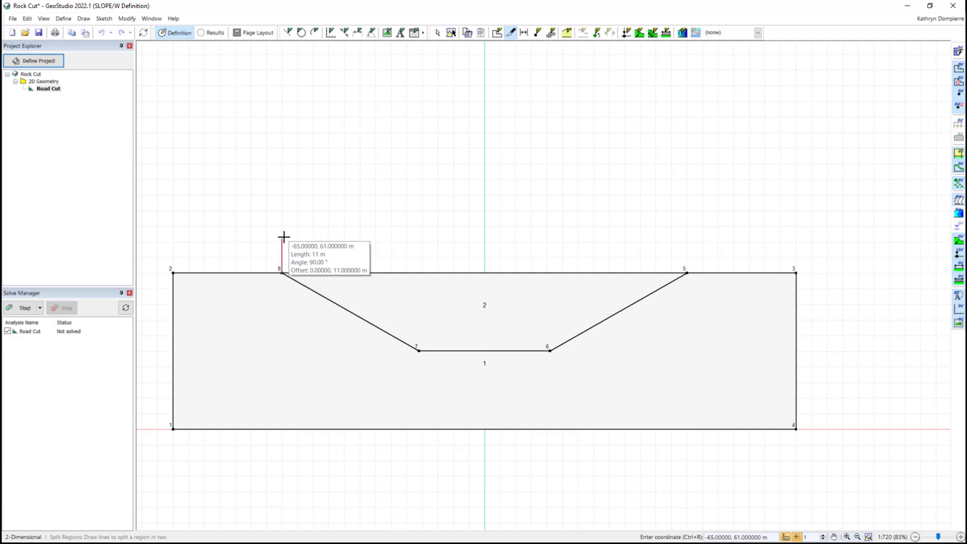
key(Escape)
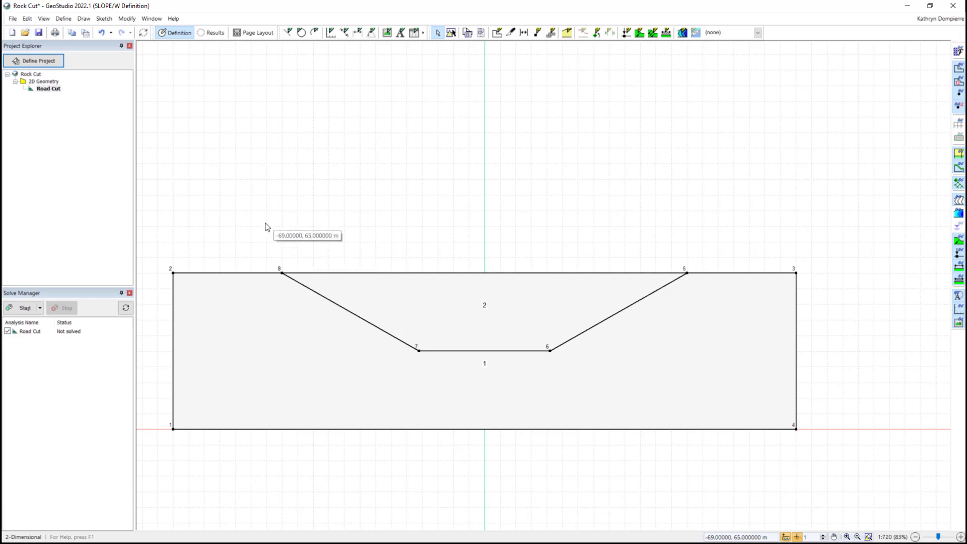
Step: Delete region 2, the trapezoid above the split line, to form the excavated road cut
click(64, 19)
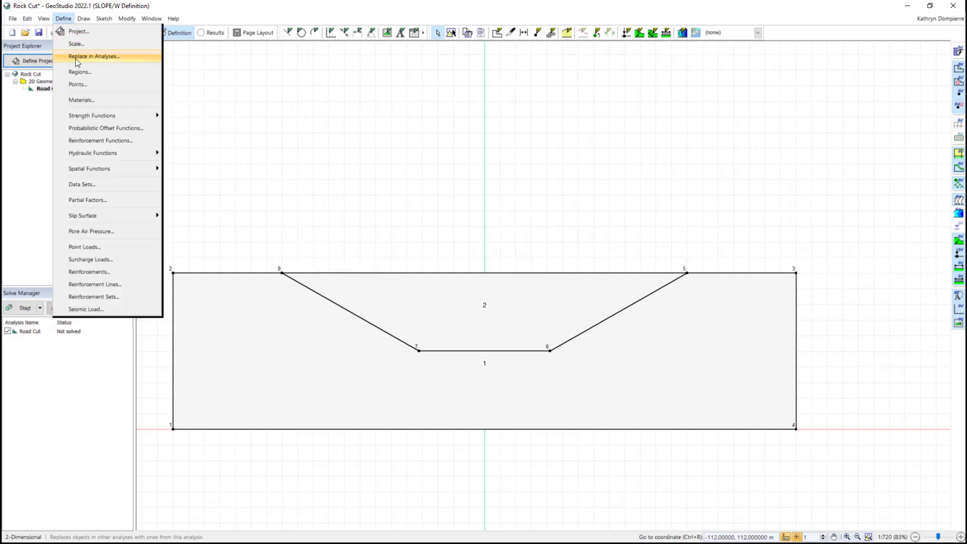
click(79, 72)
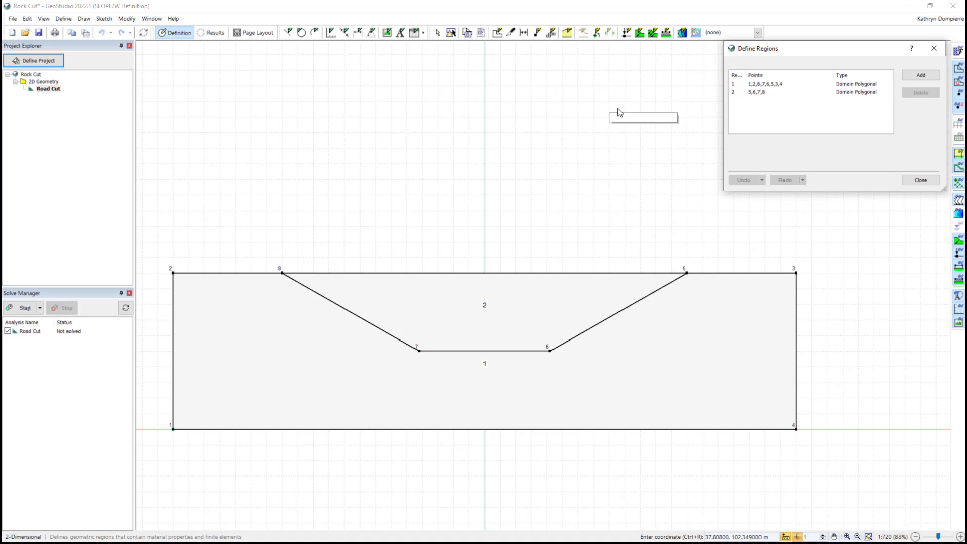
click(735, 92)
click(915, 94)
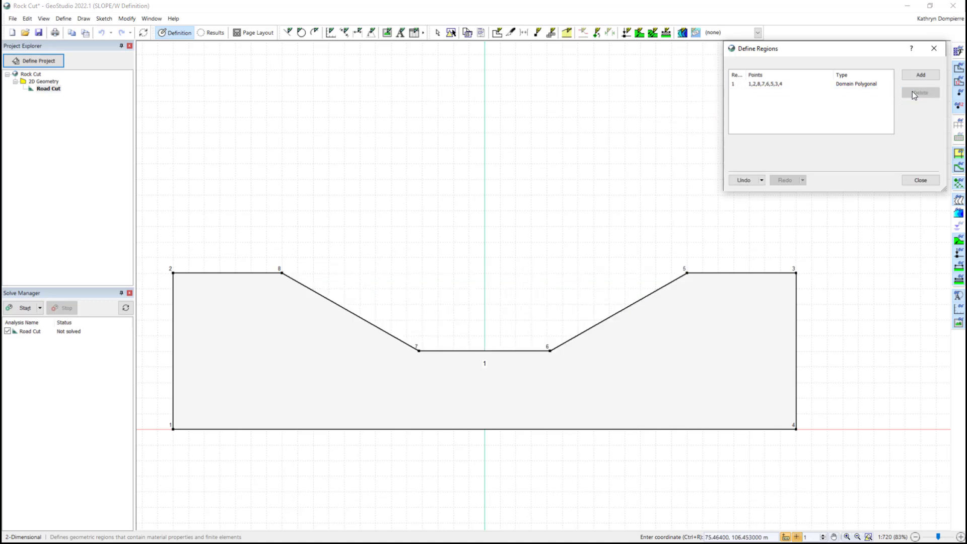
click(923, 180)
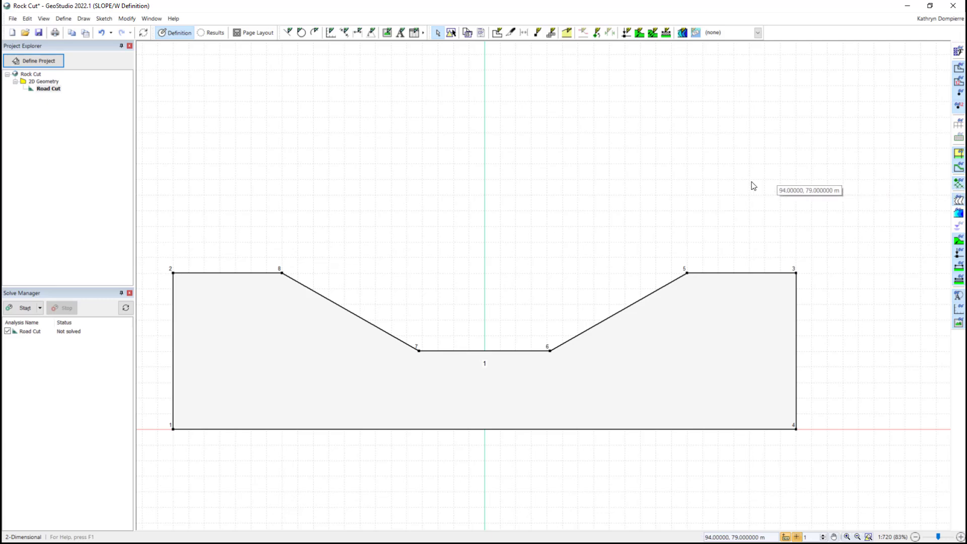
Step: Add a new material to the project and name it Intact Rock
click(64, 19)
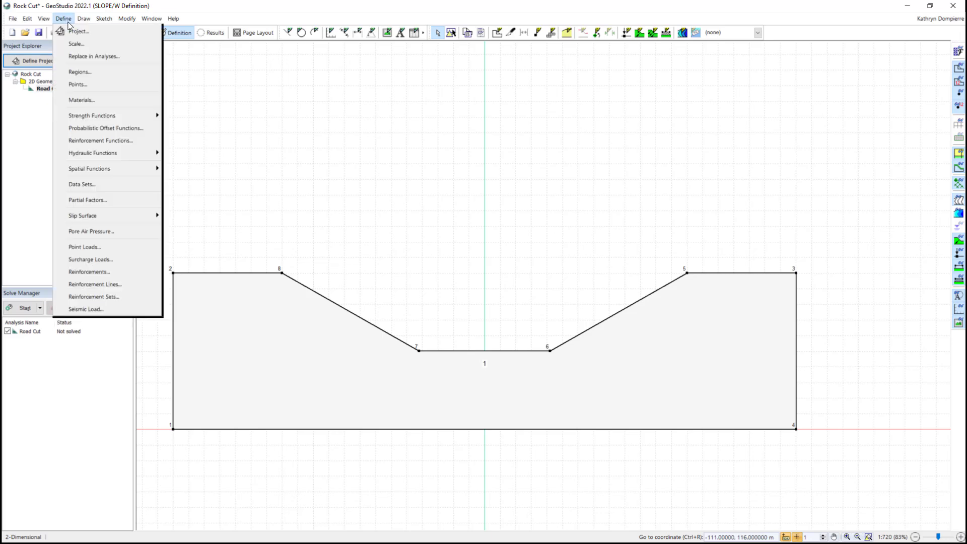
click(112, 99)
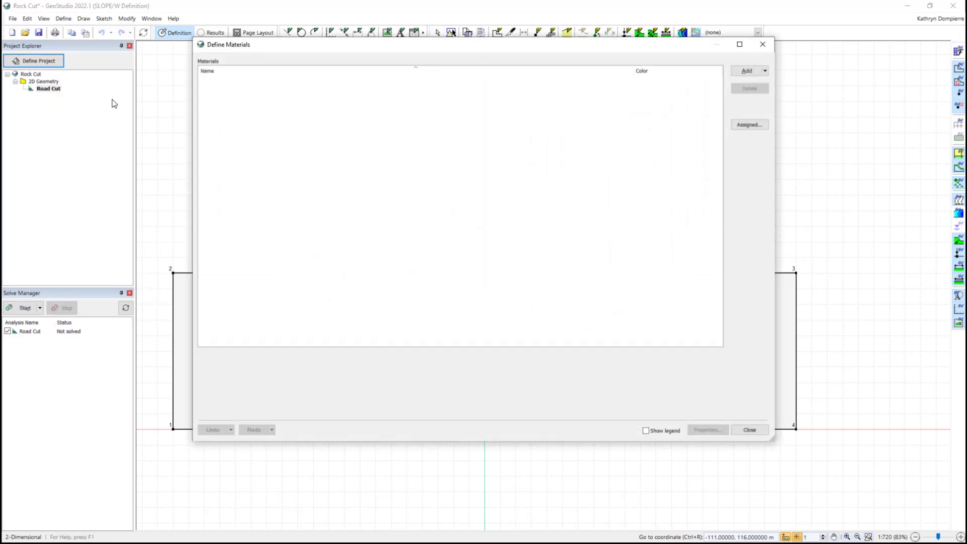
click(748, 71)
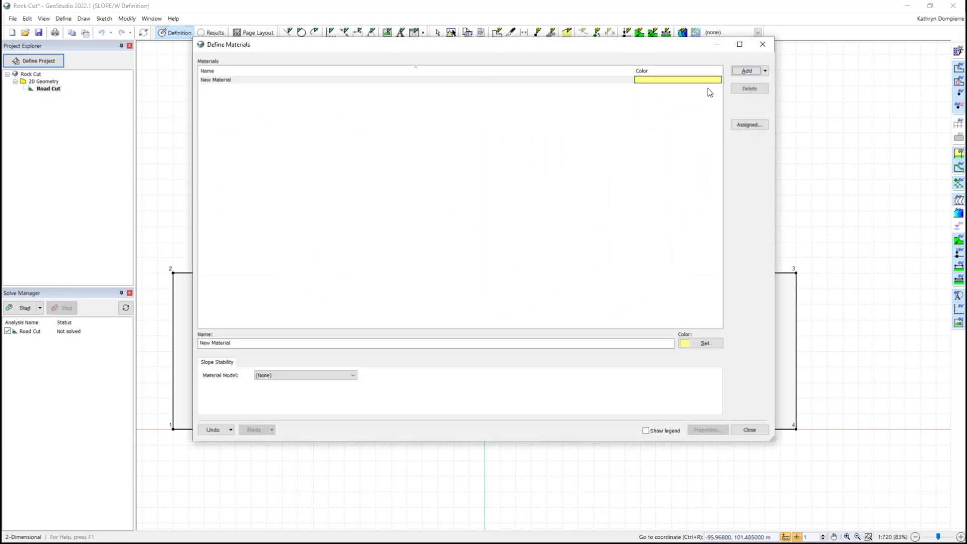
click(307, 340)
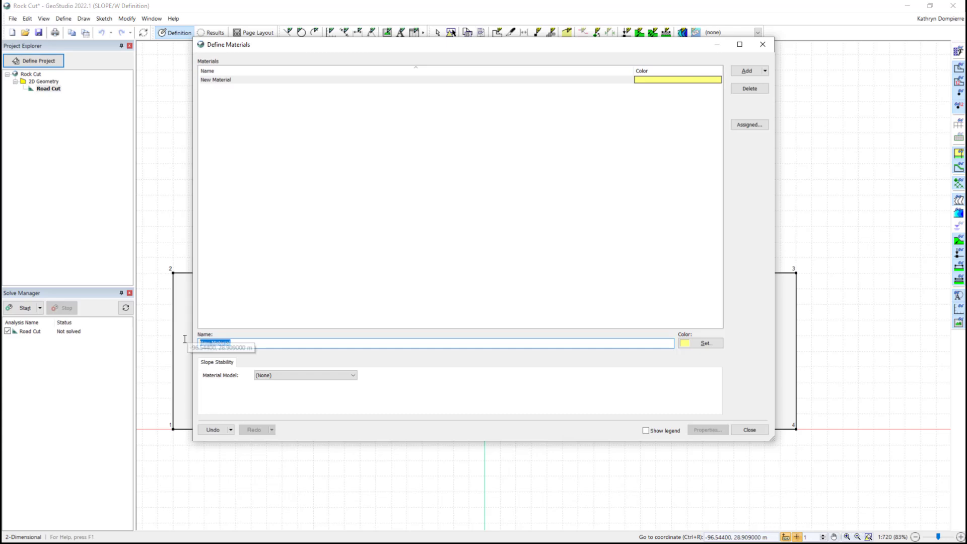
key(BackSpace)
text(Intact)
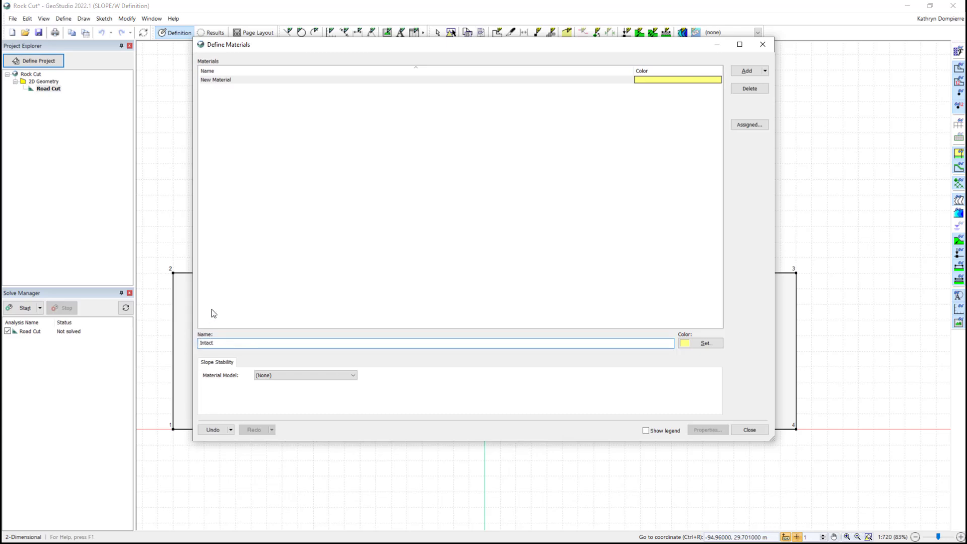
text( Rock)
key(Return)
Step: Add a second material and name it Set 1
click(748, 71)
drag(245, 342, 197, 341)
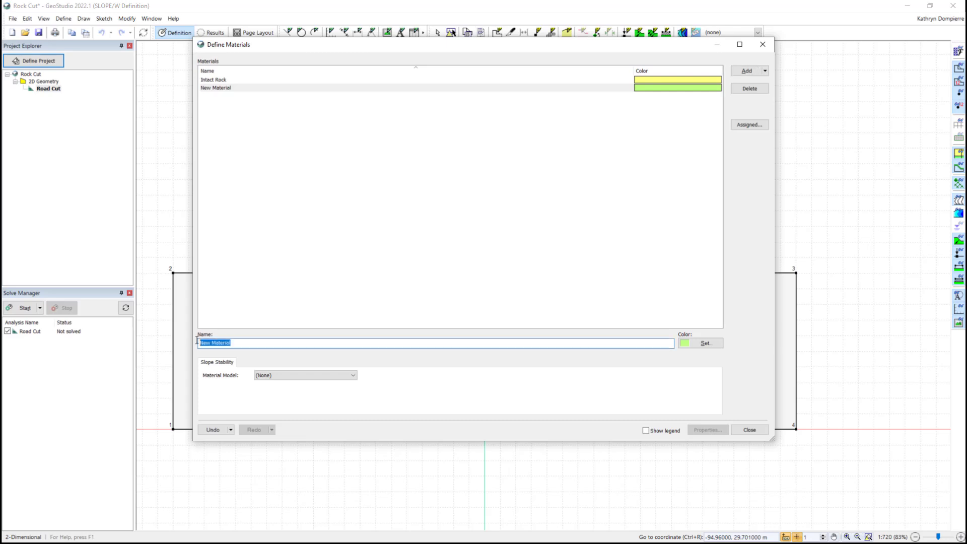
text(s)
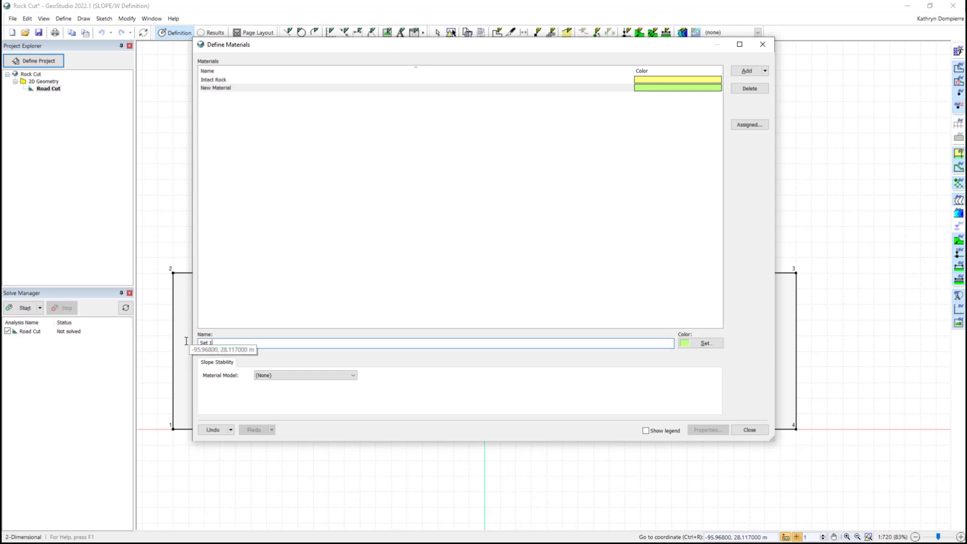
text(et 1)
key(Return)
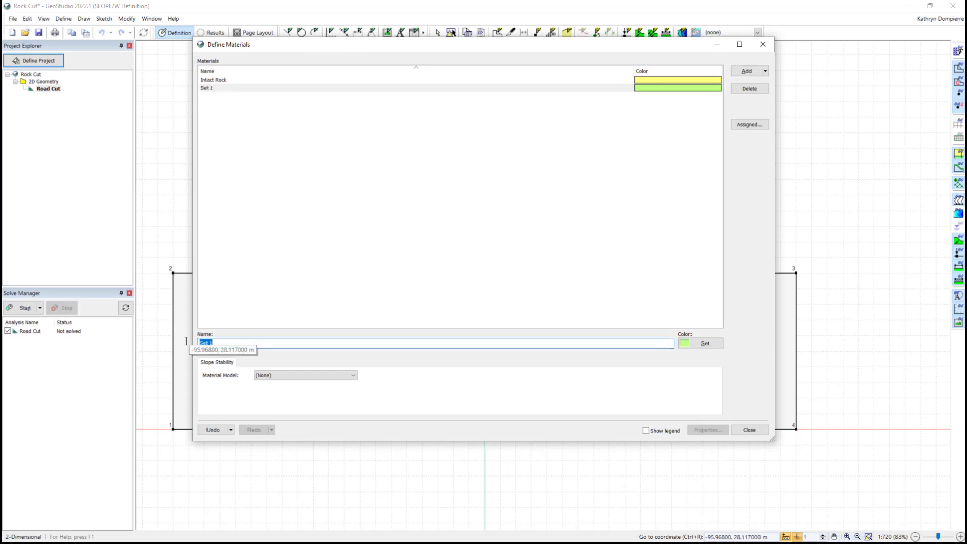
Step: Add a third material to the project and name it Set 2
click(746, 73)
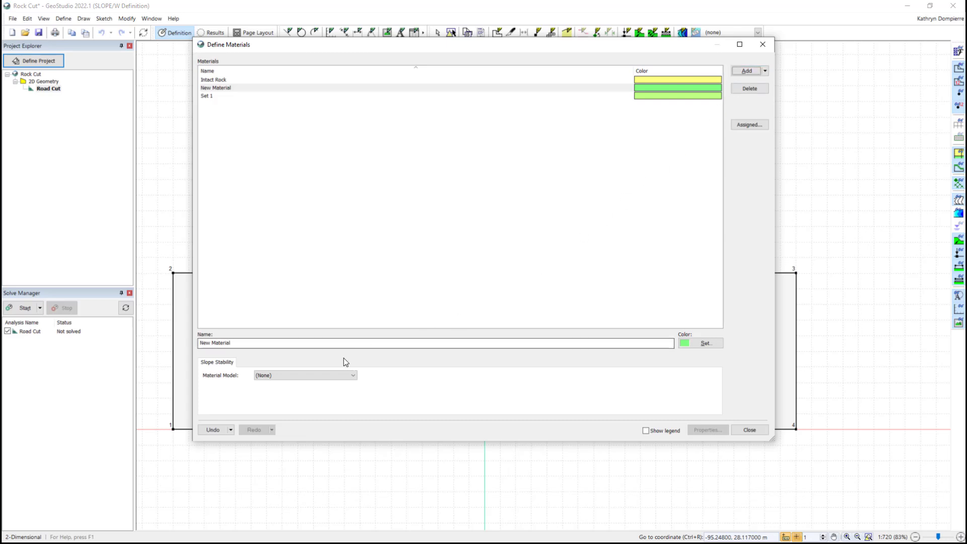
drag(345, 345, 196, 342)
text(S)
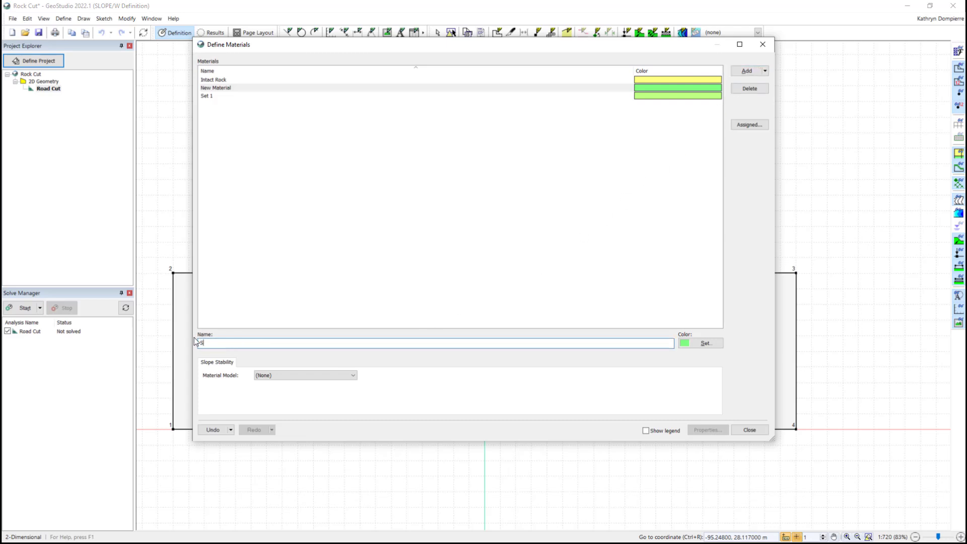
text(et 2)
key(Return)
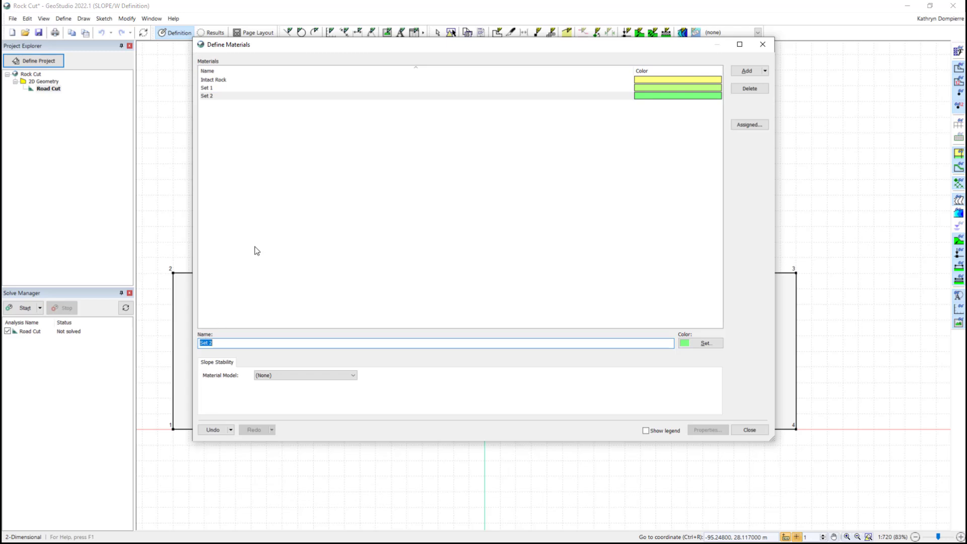
Step: Assign the Hoek-Brown model to Intact Rock, with a unit weight of 20 kN/m³ and an intact UCS of 20,000 kPa
click(224, 80)
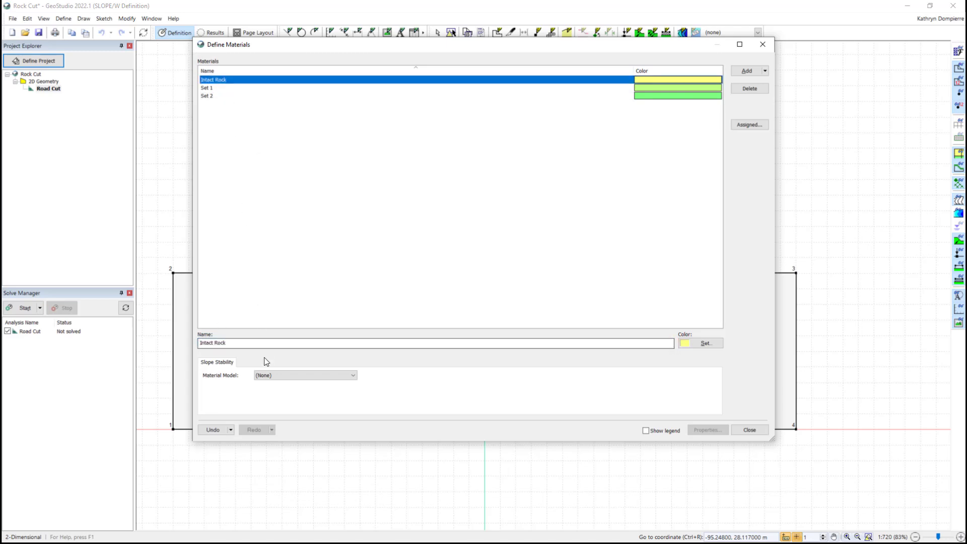
click(269, 377)
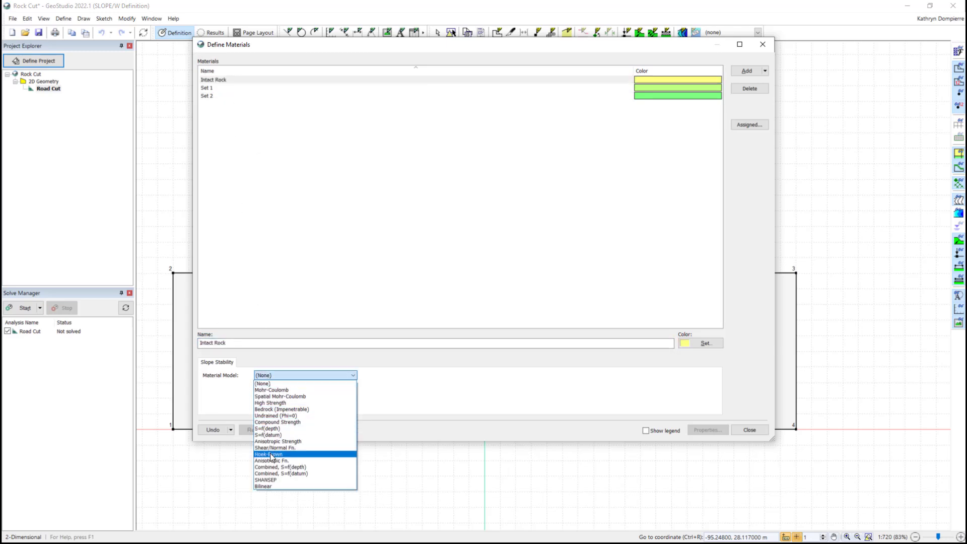
click(270, 454)
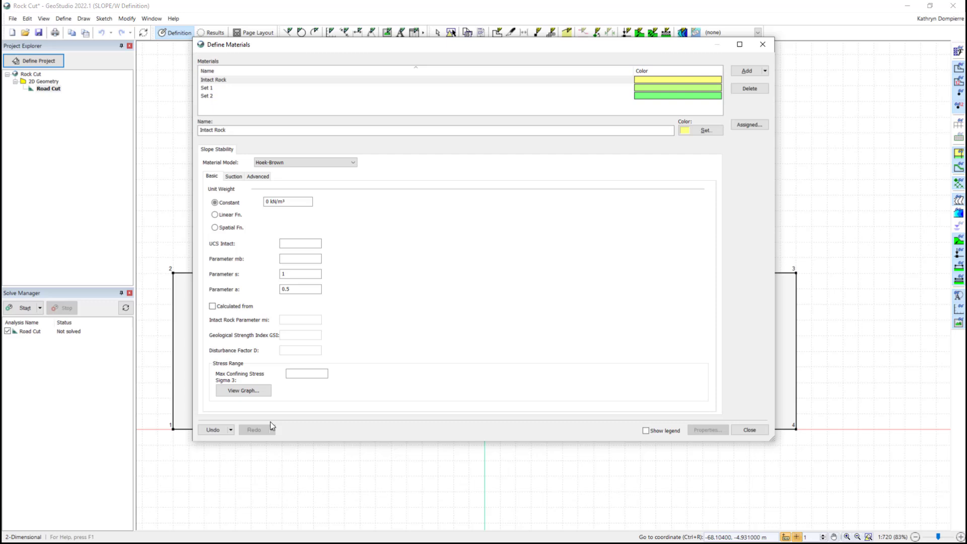
click(266, 202)
text(2)
click(287, 242)
text(20,000)
key(Return)
Step: Have Intact Rock's Hoek-Brown parameters calculated from GSI 35 and disturbance factor 0.9, and set its maximum confining stress to 300 kPa
click(212, 306)
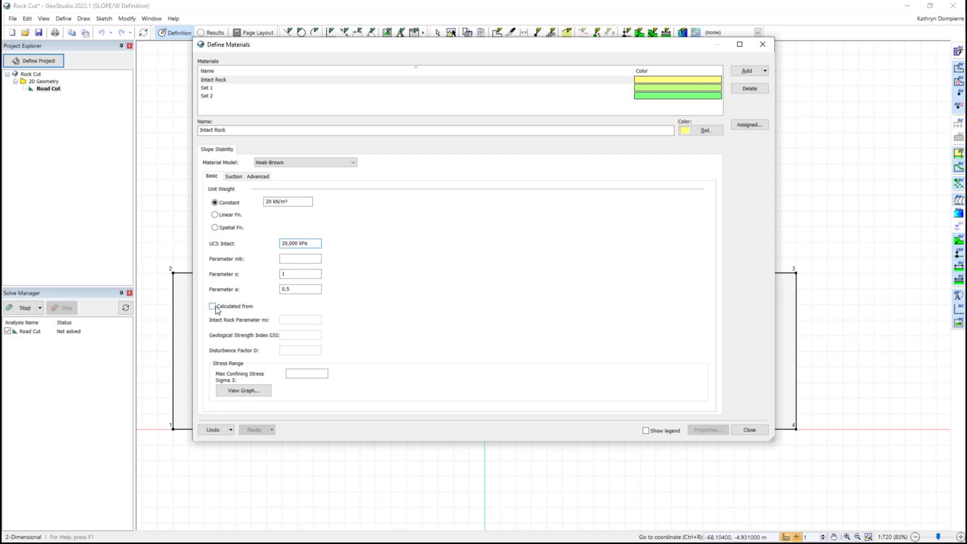
double_click(293, 335)
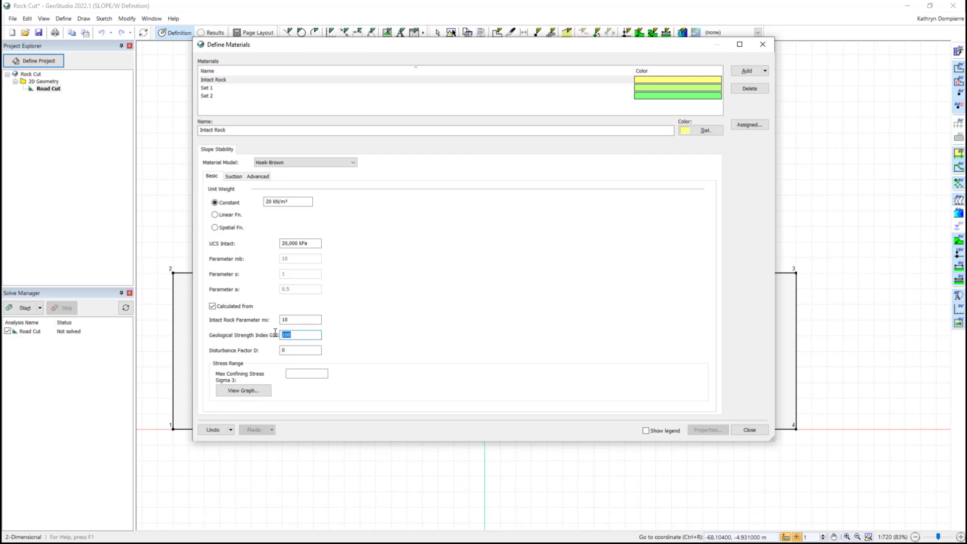
text(35)
key(Return)
click(286, 349)
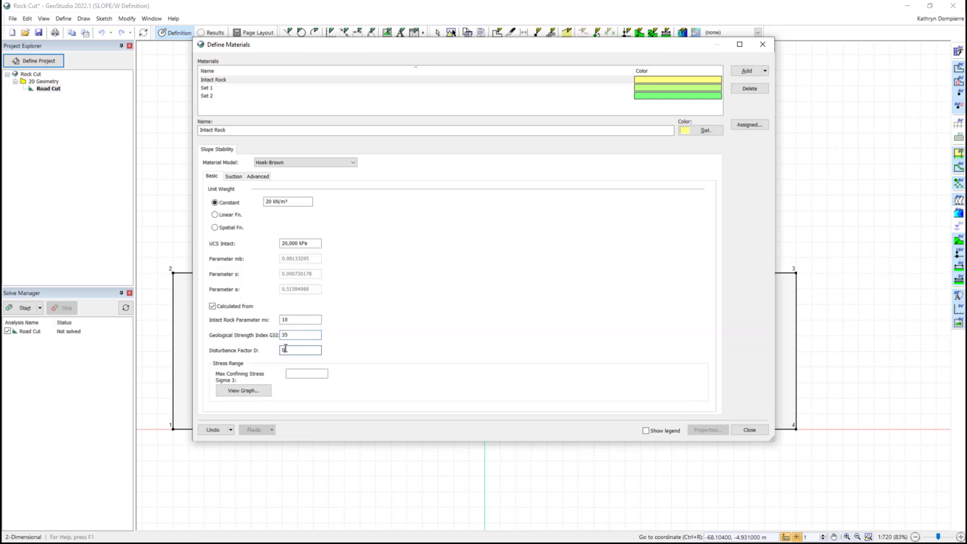
key(Return)
click(290, 374)
text(300)
key(Return)
Step: Change the display color of the Intact Rock material to cyan
click(687, 131)
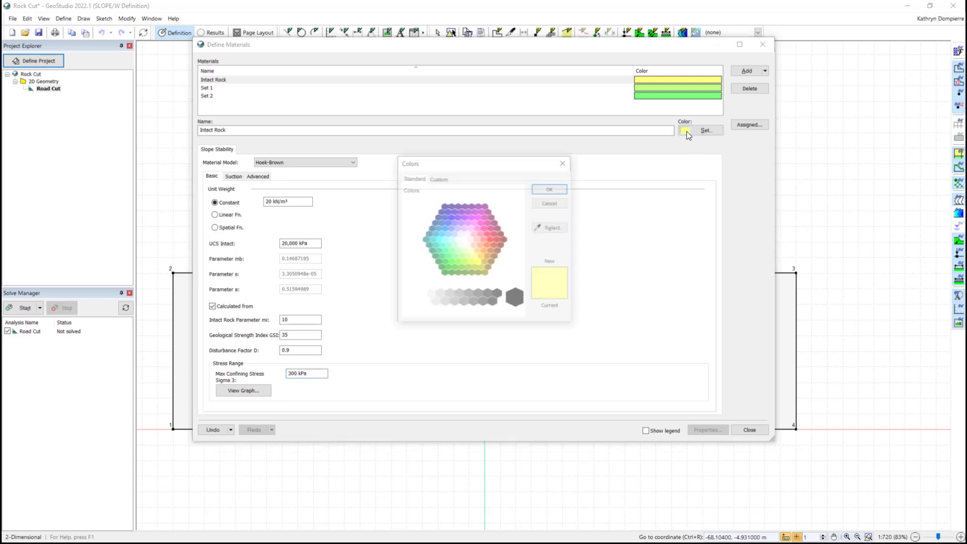
click(443, 239)
click(540, 188)
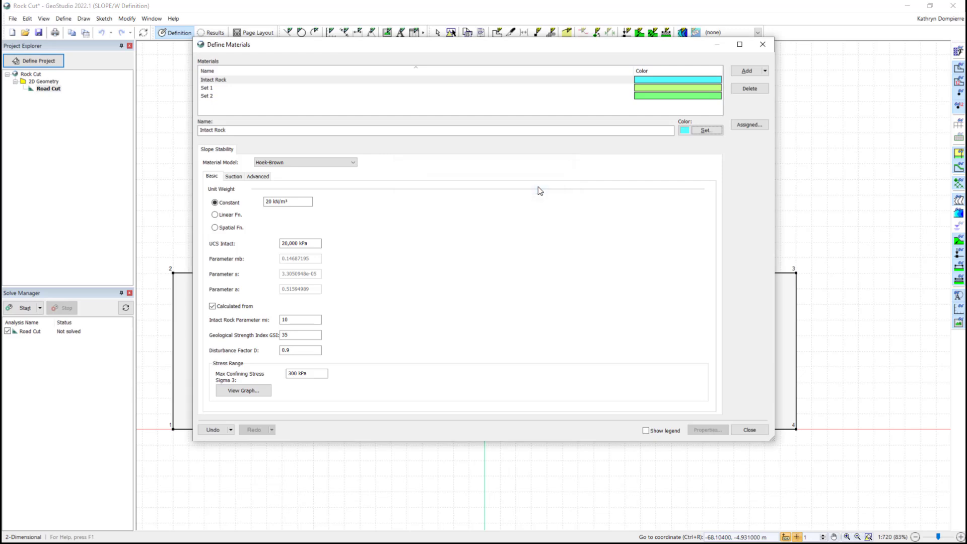
Step: Assign the Mohr-Coulomb model to Set 1, with unit weight 20 kN/m³, cohesion 5 kPa and phi 26°
click(510, 89)
click(334, 161)
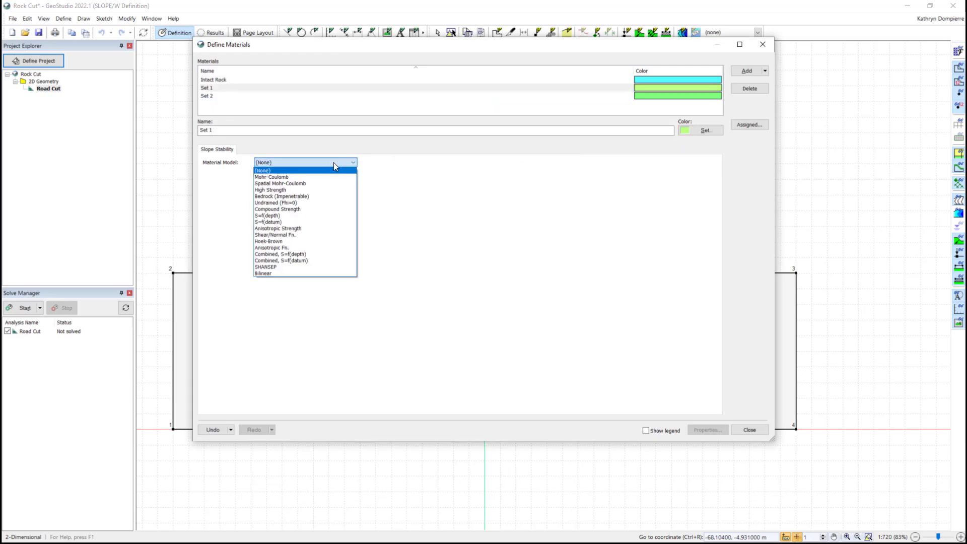
click(328, 178)
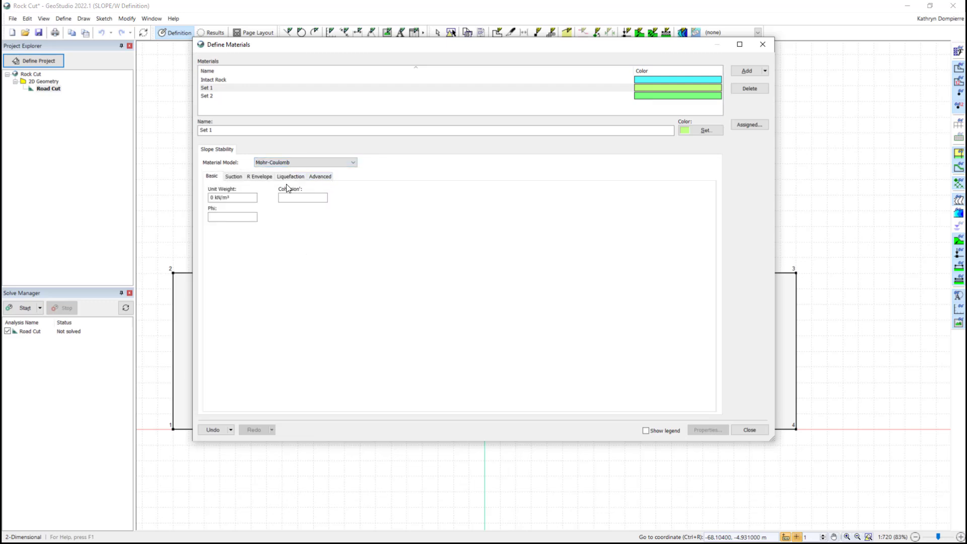
click(211, 197)
text(20)
click(317, 199)
click(251, 218)
Step: Change the display color of the Set 1 material to coral orange
click(684, 130)
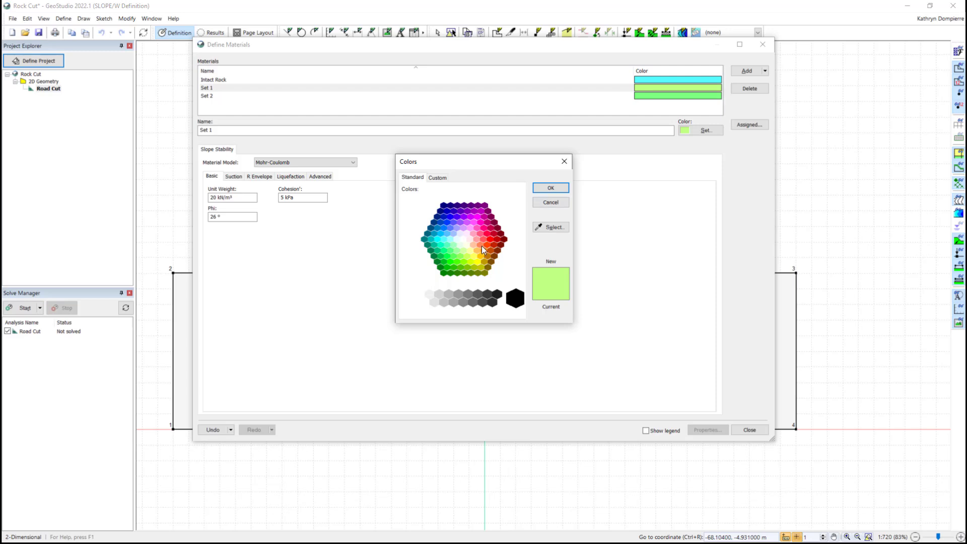
click(481, 247)
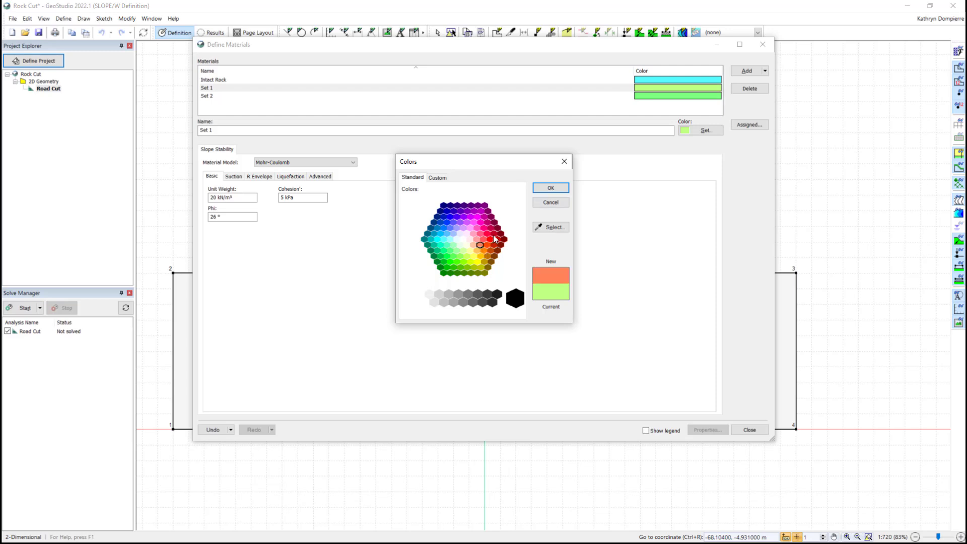
click(542, 192)
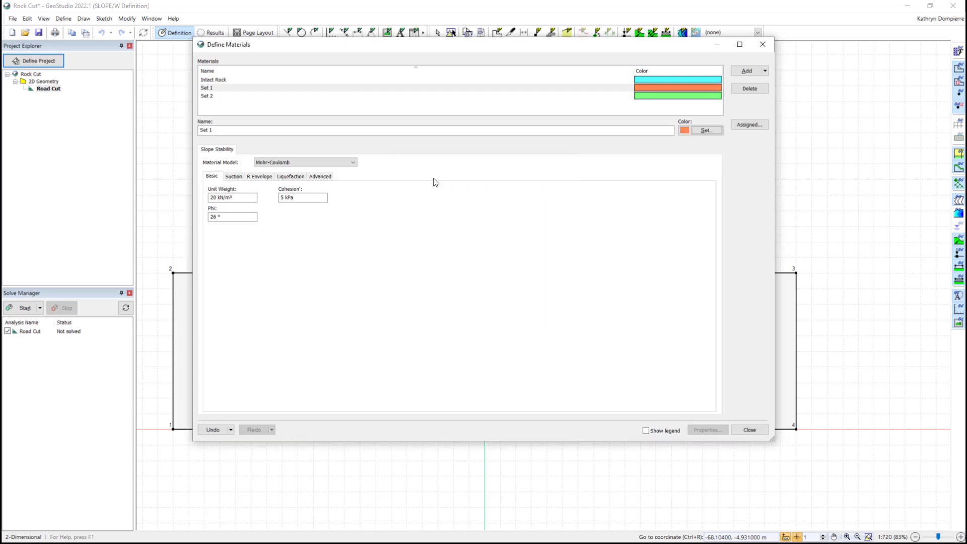
Step: Assign the Mohr-Coulomb model to Set 2, with unit weight 20 kN/m³, cohesion 0 kPa and phi 18.5°
click(279, 97)
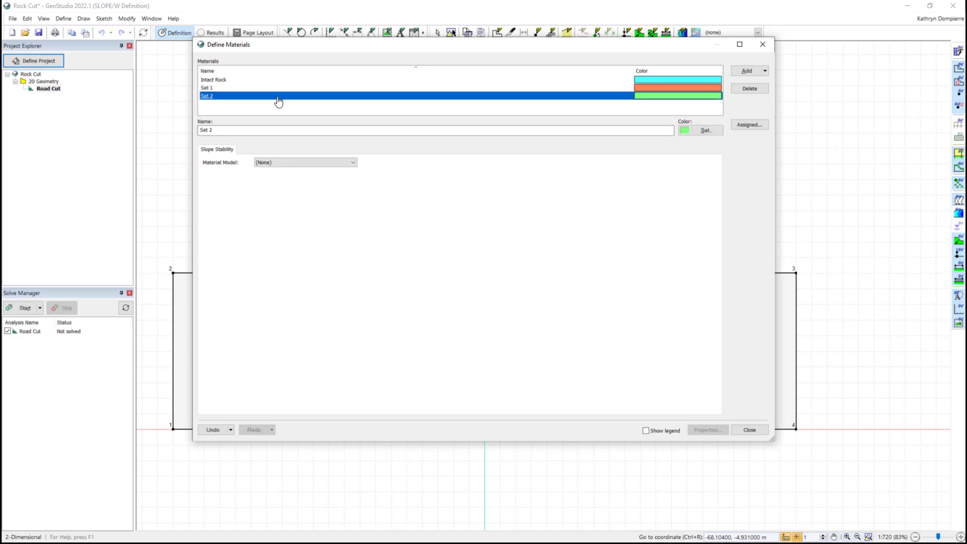
click(268, 163)
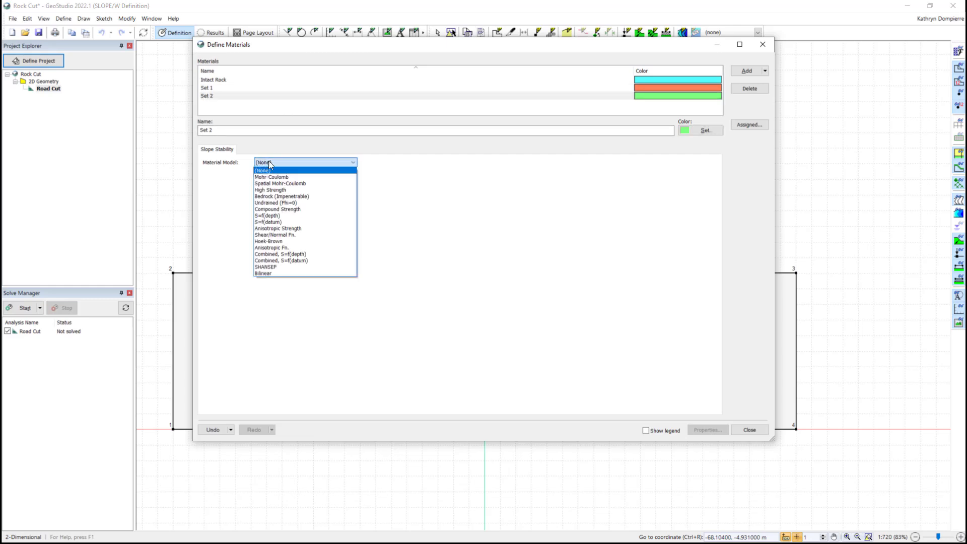
click(271, 177)
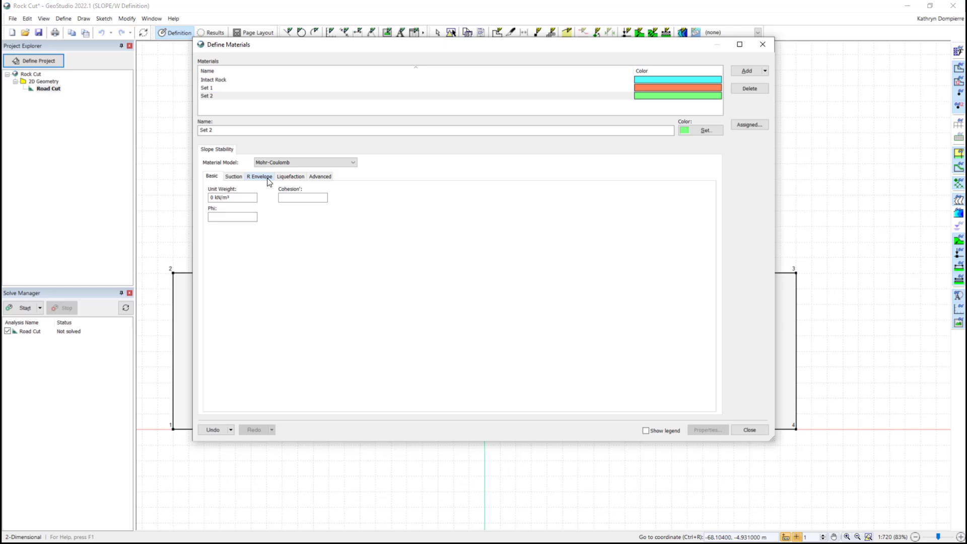
click(212, 198)
text(20)
click(281, 198)
click(255, 216)
text(18.5)
Step: Change the display color of the Set 2 material to amber yellow
click(683, 129)
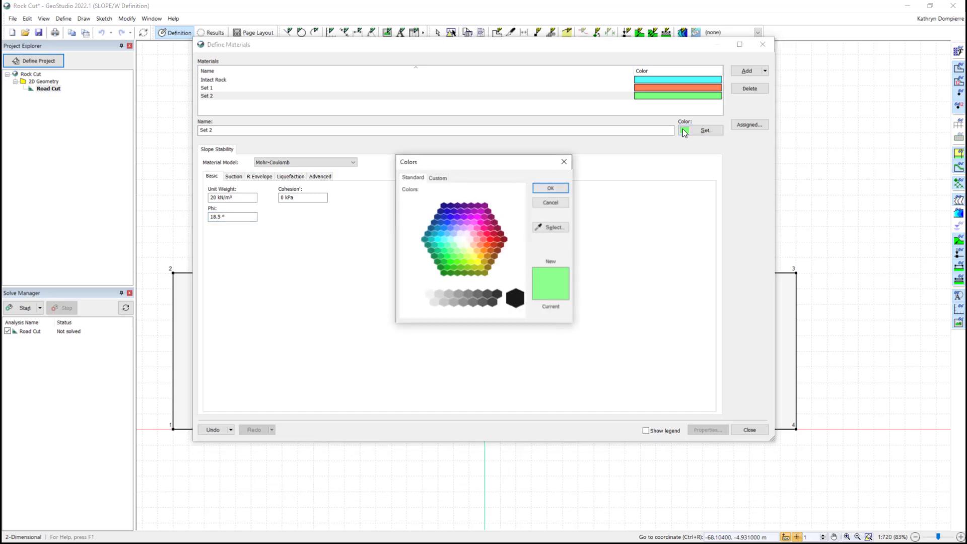
click(480, 256)
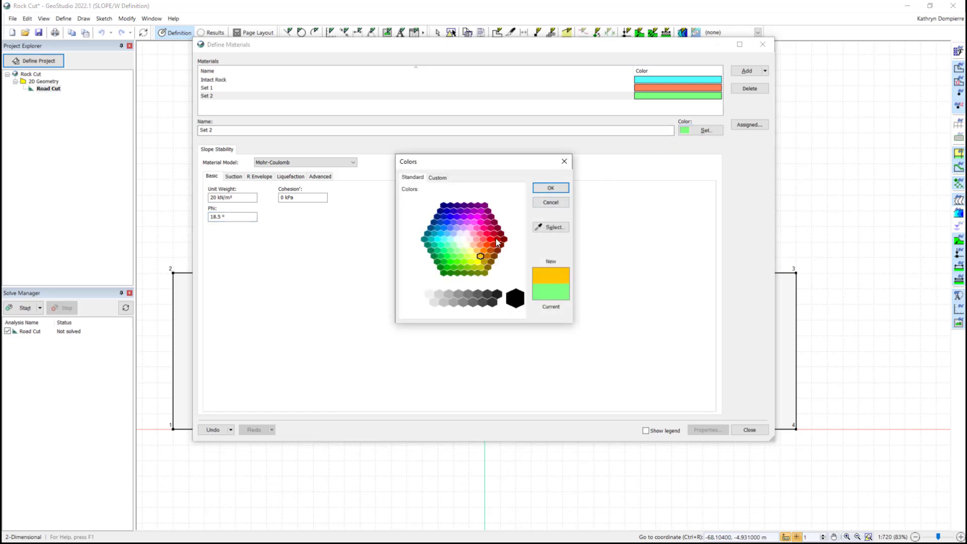
click(549, 189)
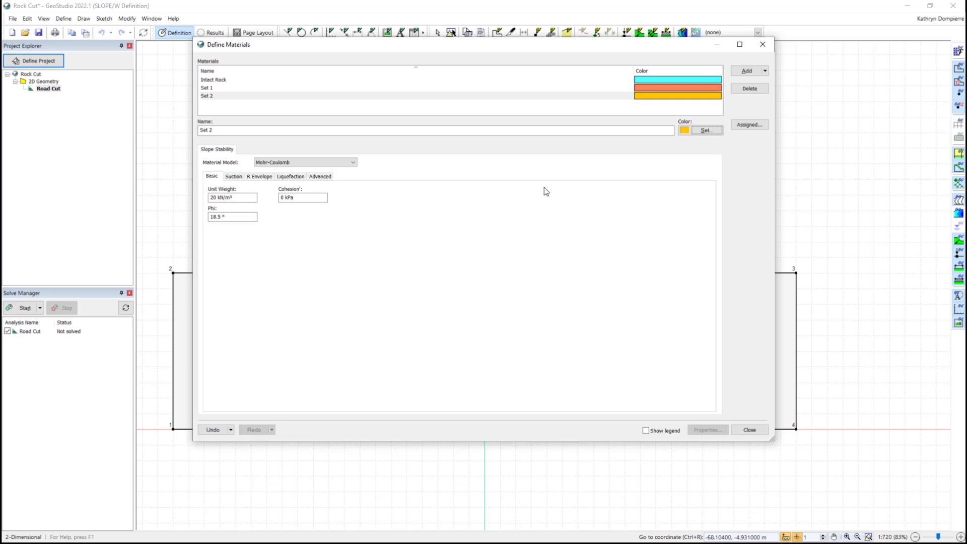
Step: Add a fourth material and name it Compound with 2 Joint Sets
click(748, 71)
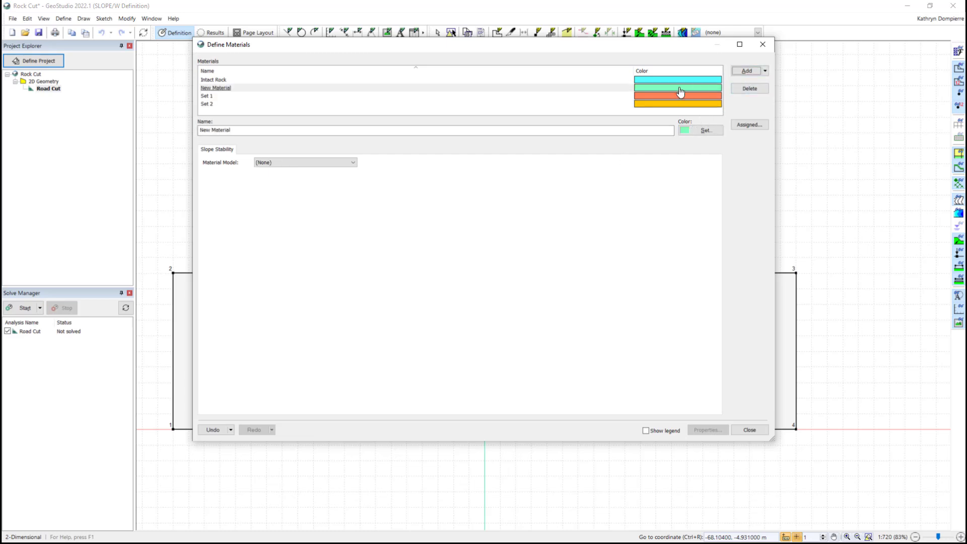
drag(437, 134, 199, 135)
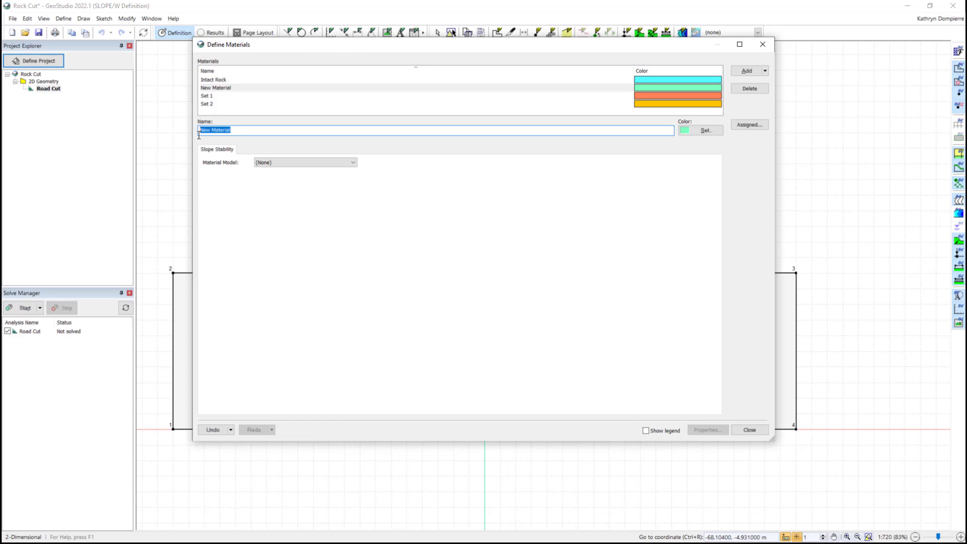
text(Compound with 2 Joint Sets)
key(Return)
Step: Give the compound material the Compound Strength model, a unit weight of 20 kN/m³ and Intact Rock as its base material
click(262, 163)
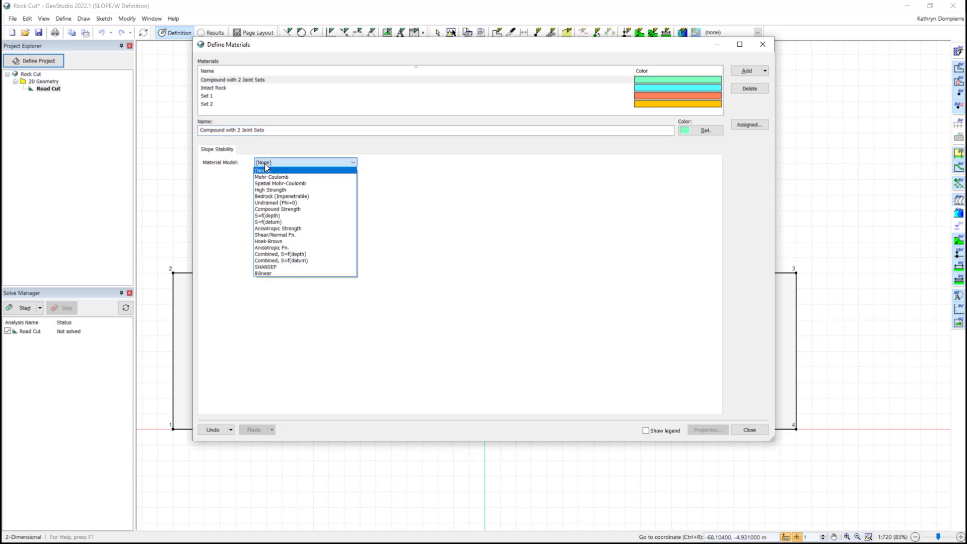
click(278, 209)
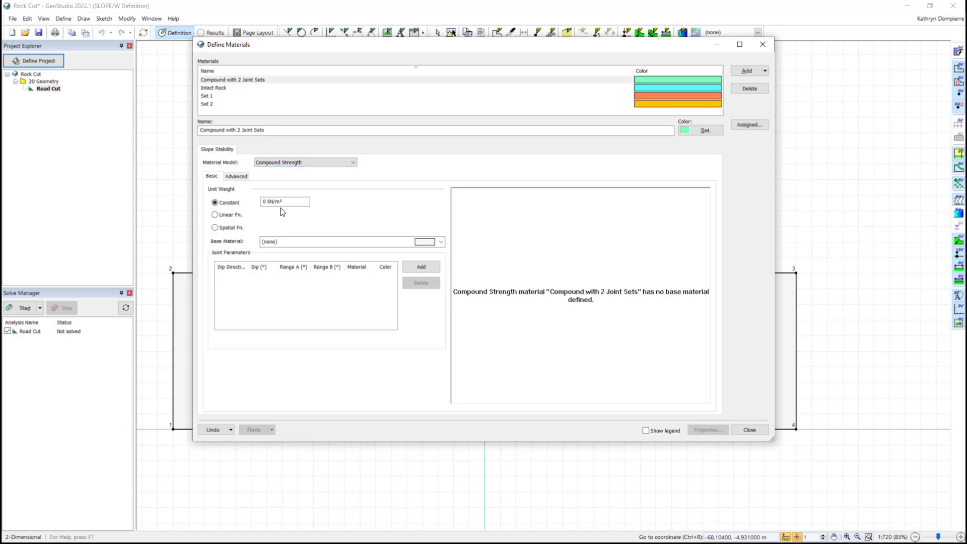
click(264, 202)
text(2)
click(319, 242)
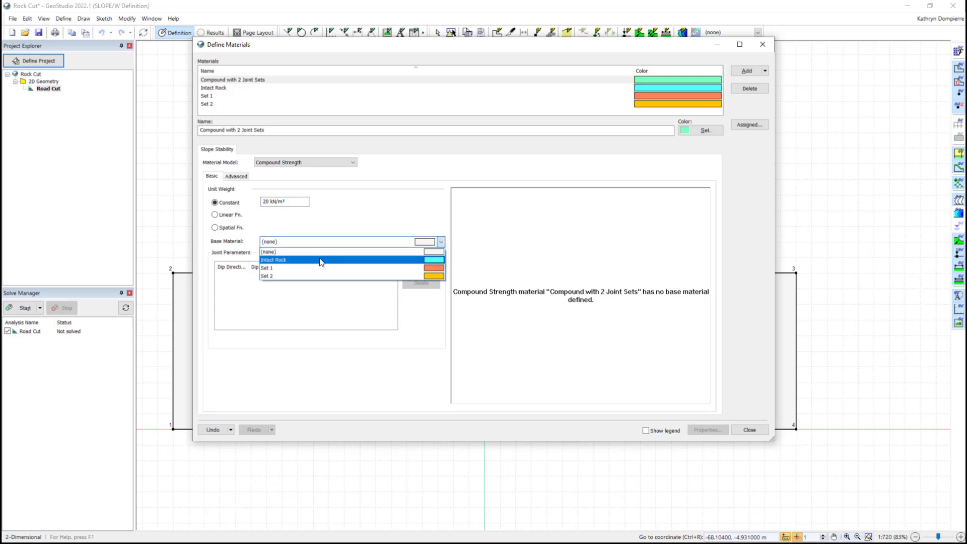
click(321, 260)
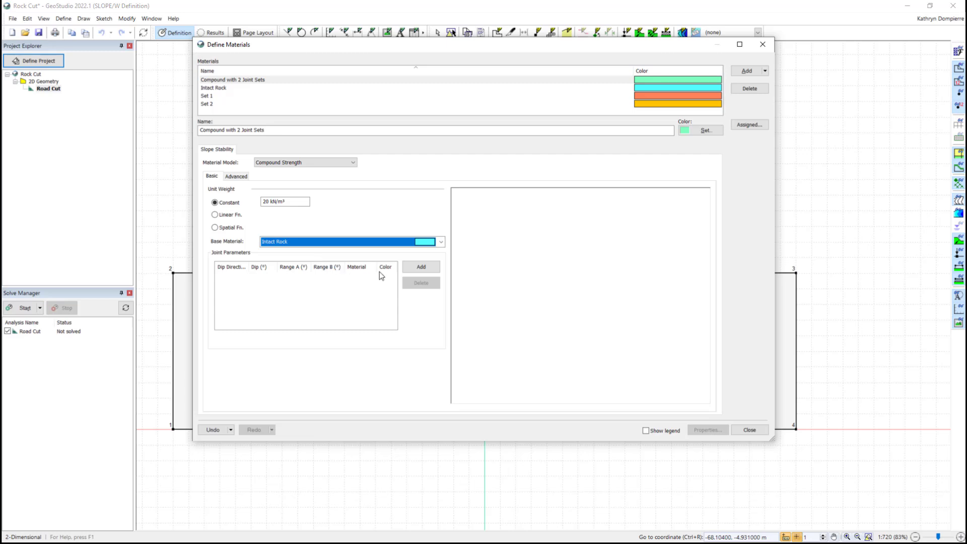
Step: Add a joint set to the compound material with dip direction 90° and dip 50.5°
click(421, 272)
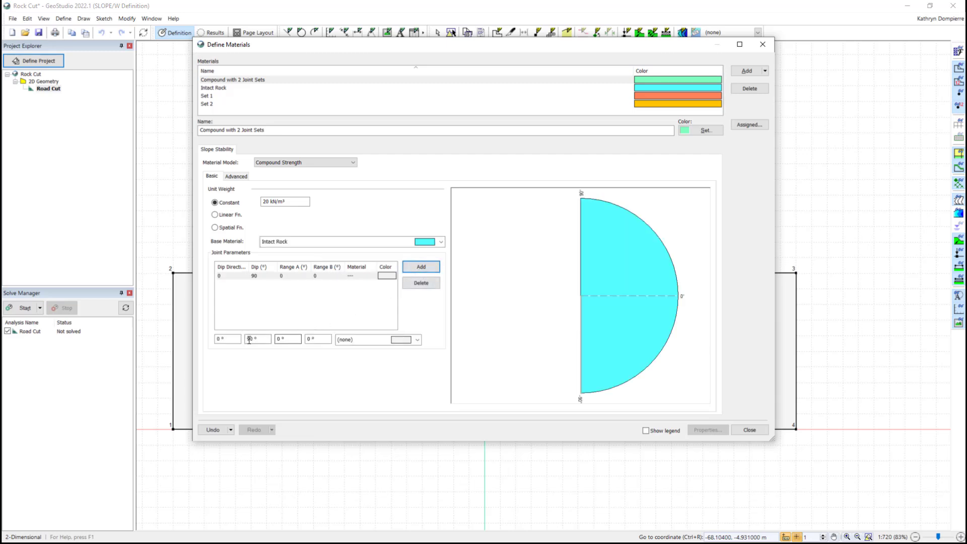
click(218, 340)
text(9)
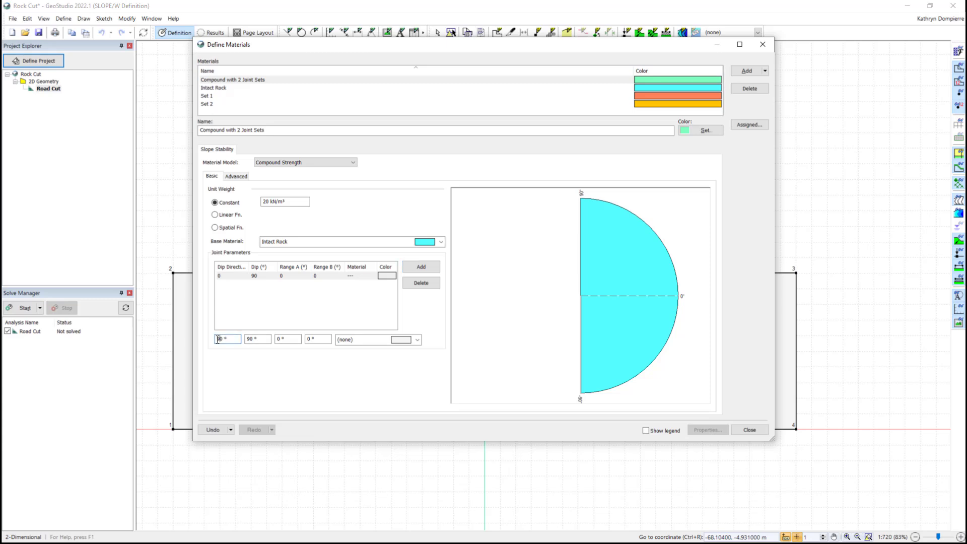
click(248, 339)
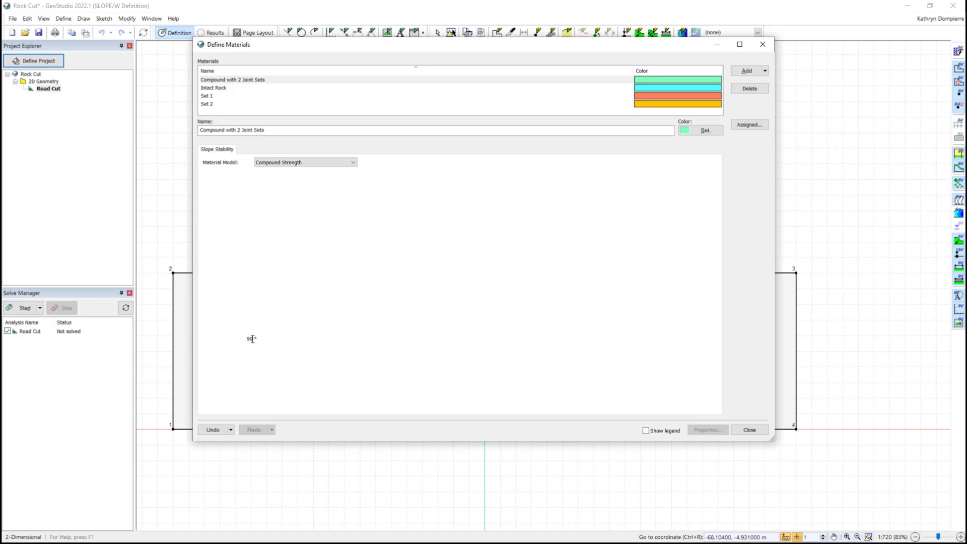
text(50.)
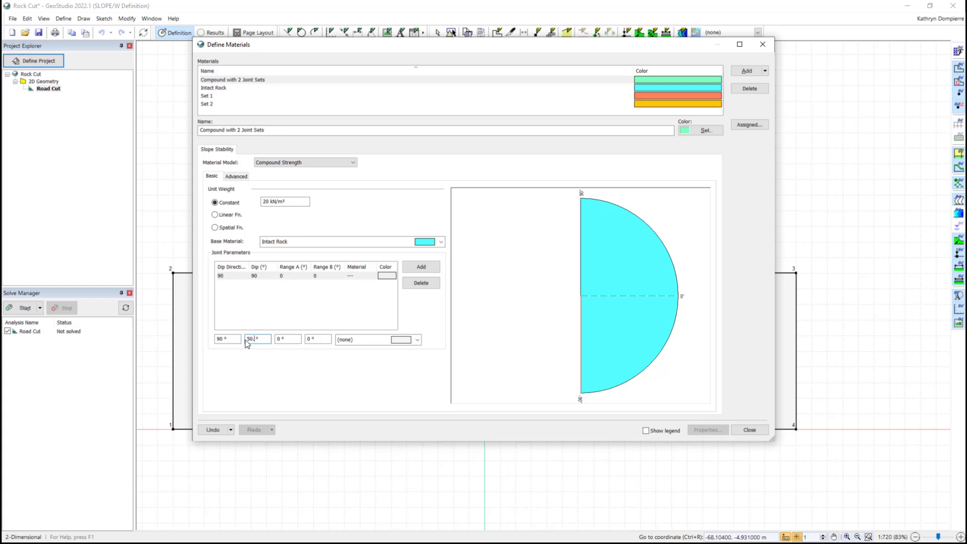
text(5)
Step: Give the 50.5° joint set a Range A of 1.5°, a Range B of 7.5° and the material Set 1
click(276, 340)
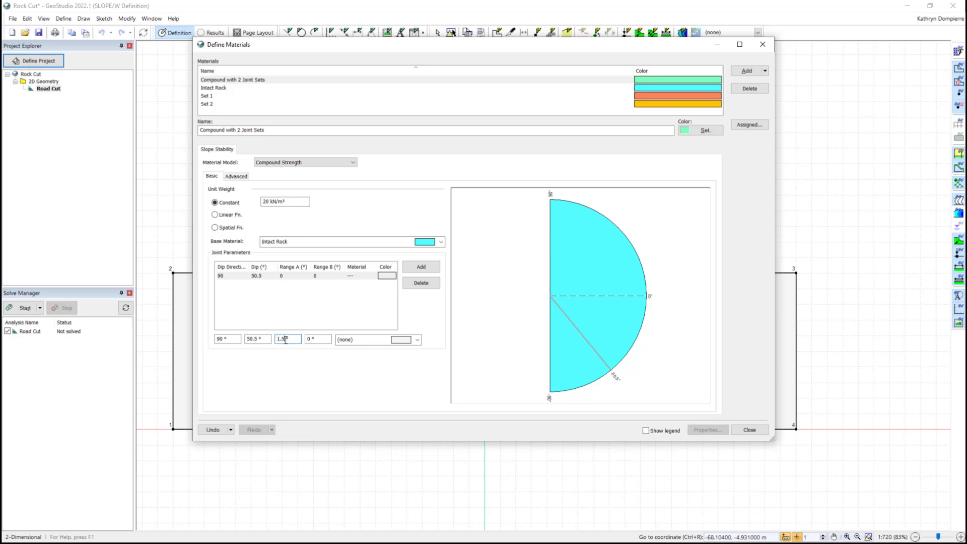
key(Return)
click(308, 338)
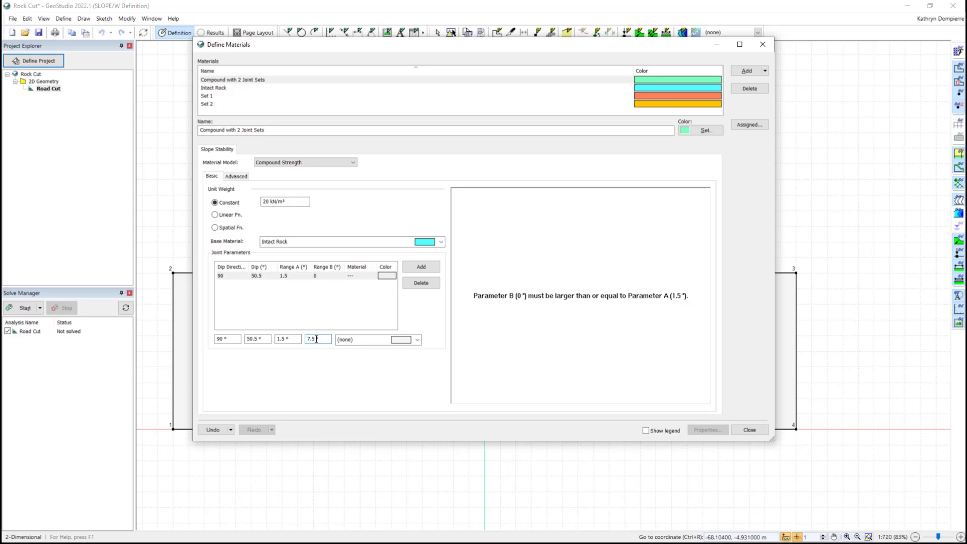
text(7.5)
click(387, 342)
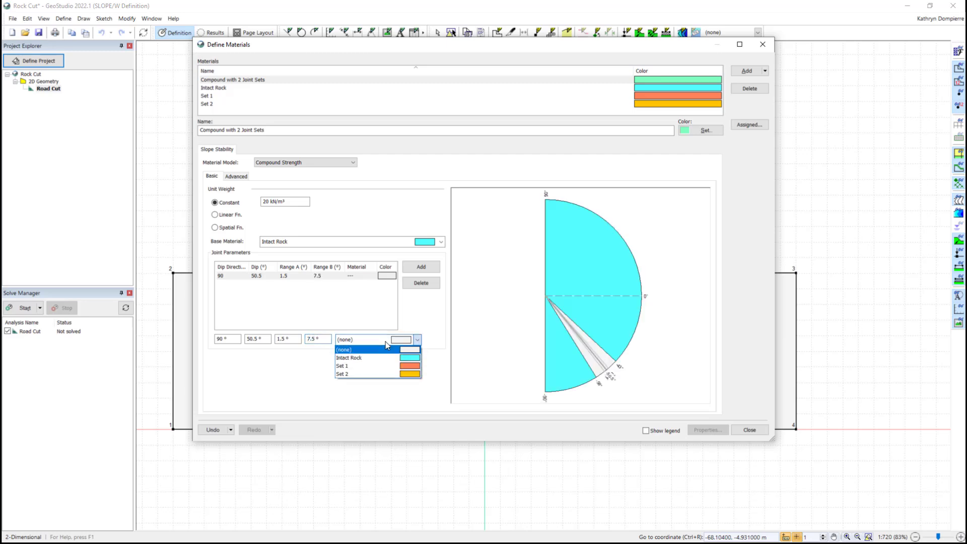
click(389, 367)
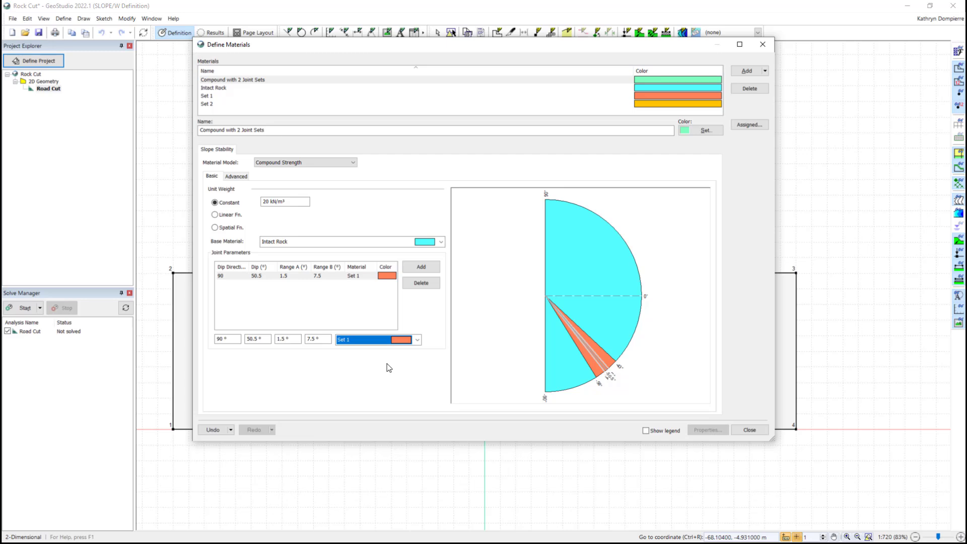
Step: Add a second joint set to the compound material with dip direction 90° and dip 3.75°
click(420, 271)
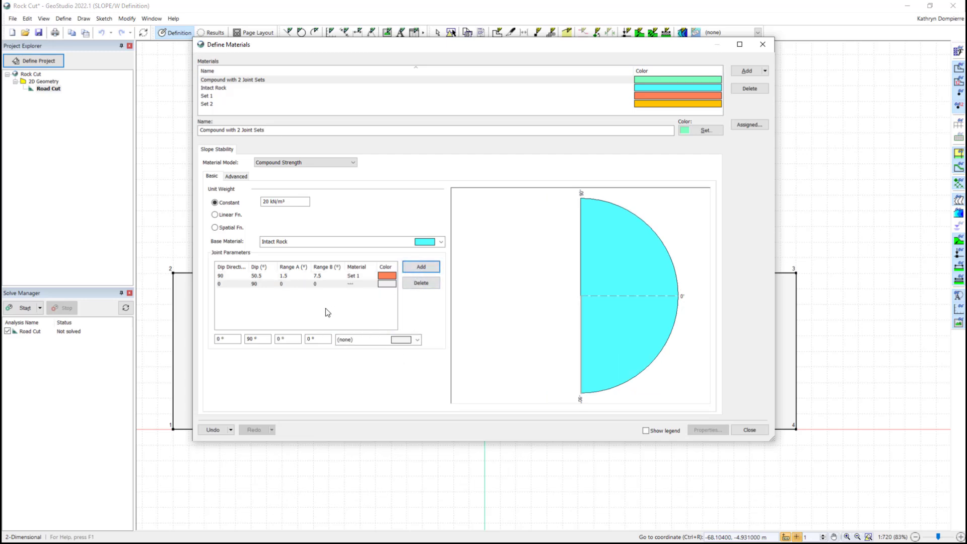
click(216, 339)
text(9)
key(Tab)
text(3.75)
Step: Give the 3.75° joint set a Range A of 2.5°, a Range B of 8.75° and the material Set 2
click(278, 340)
double_click(280, 339)
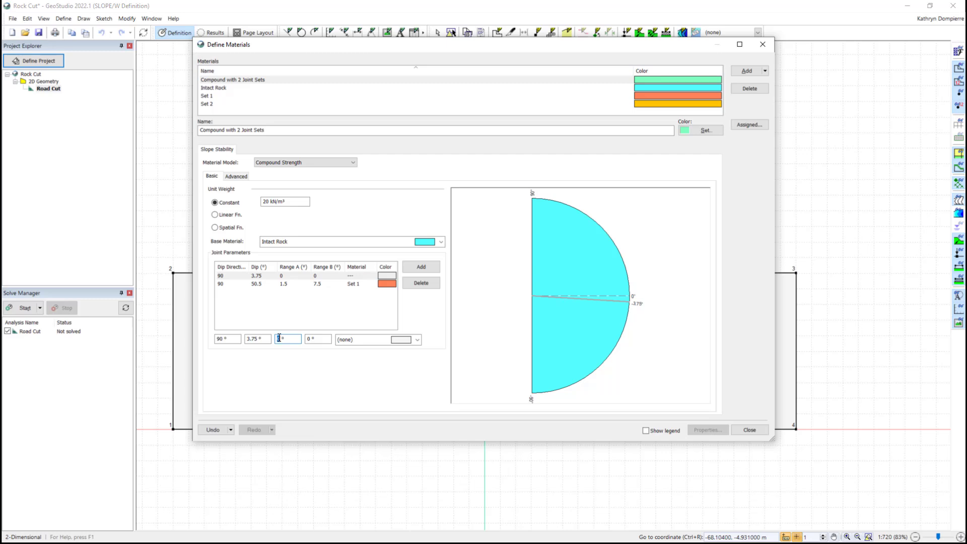
text(1)
text(.5)
double_click(308, 339)
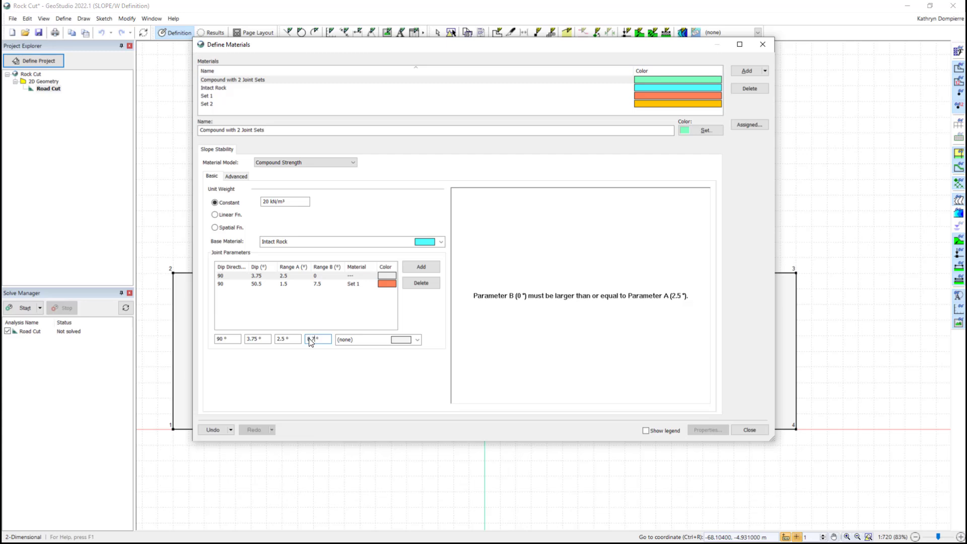
text(8.75)
key(Return)
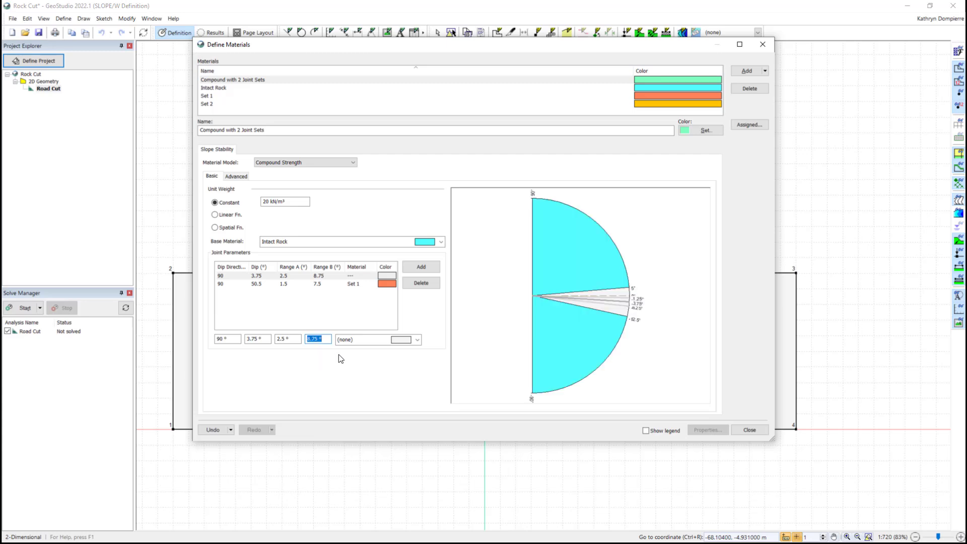
click(369, 343)
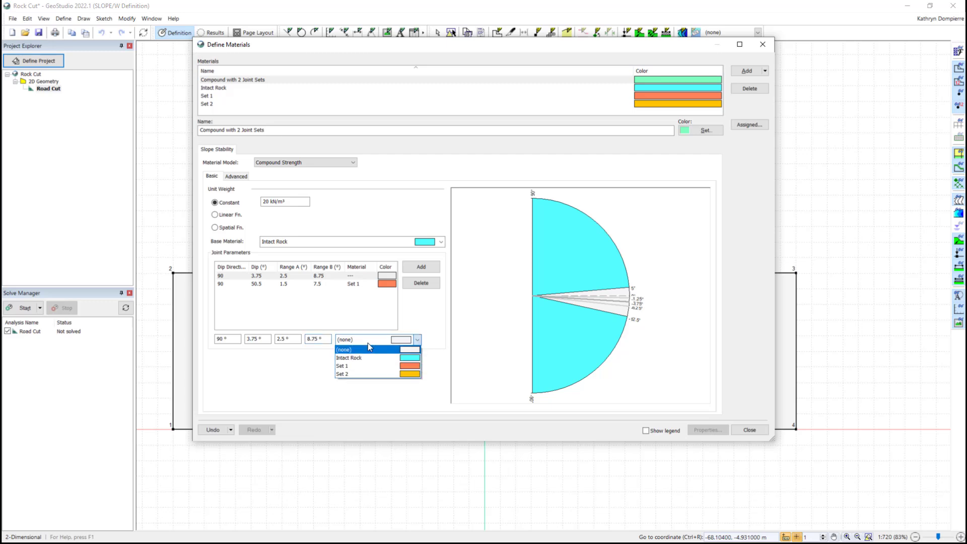
click(366, 374)
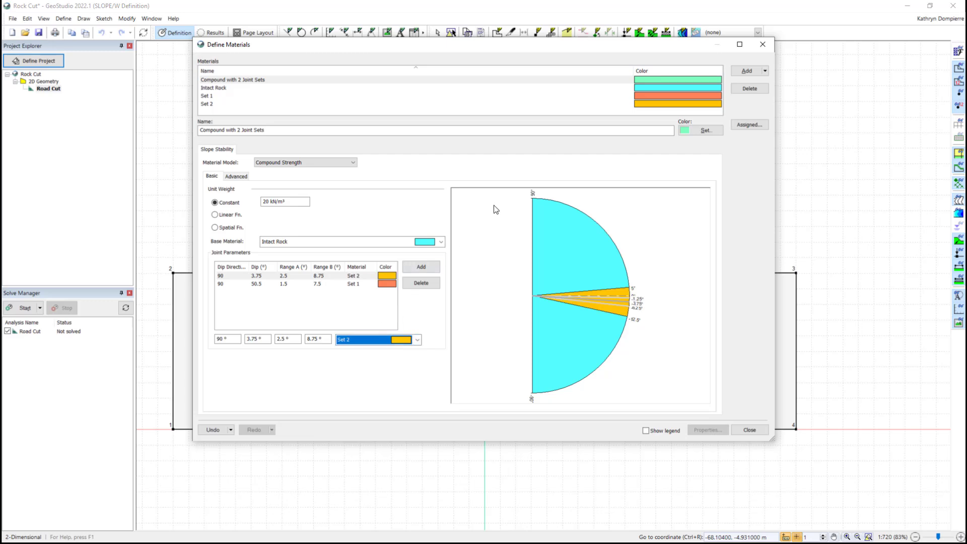
Step: Change the display color of the compound material to pink and finish defining materials
click(685, 131)
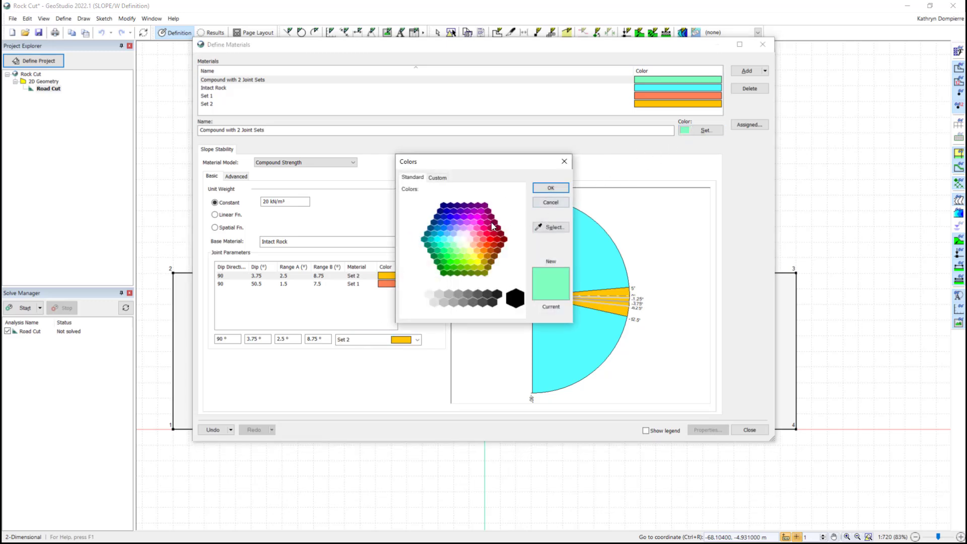
click(471, 229)
click(546, 188)
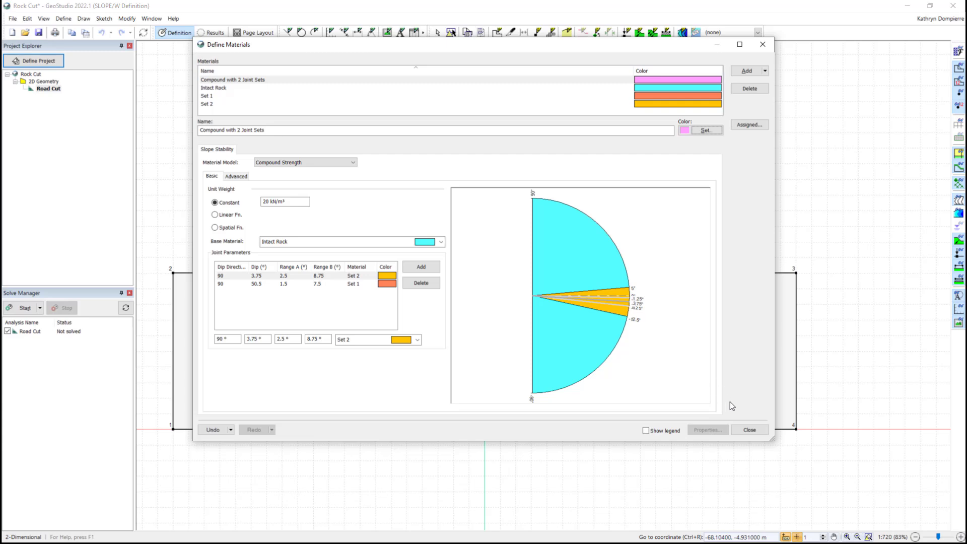
click(748, 430)
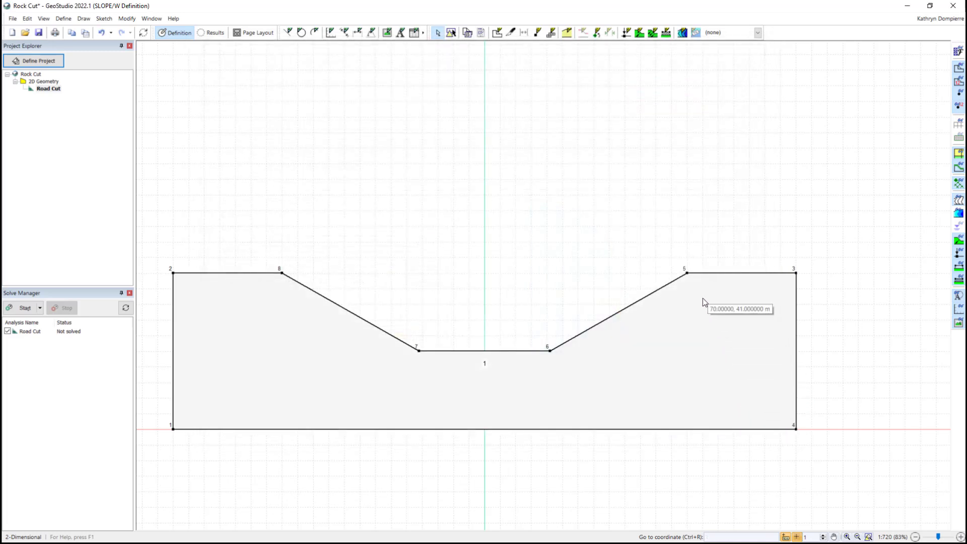
Step: Assign the Compound with 2 Joint Sets material to the road cut region
click(566, 33)
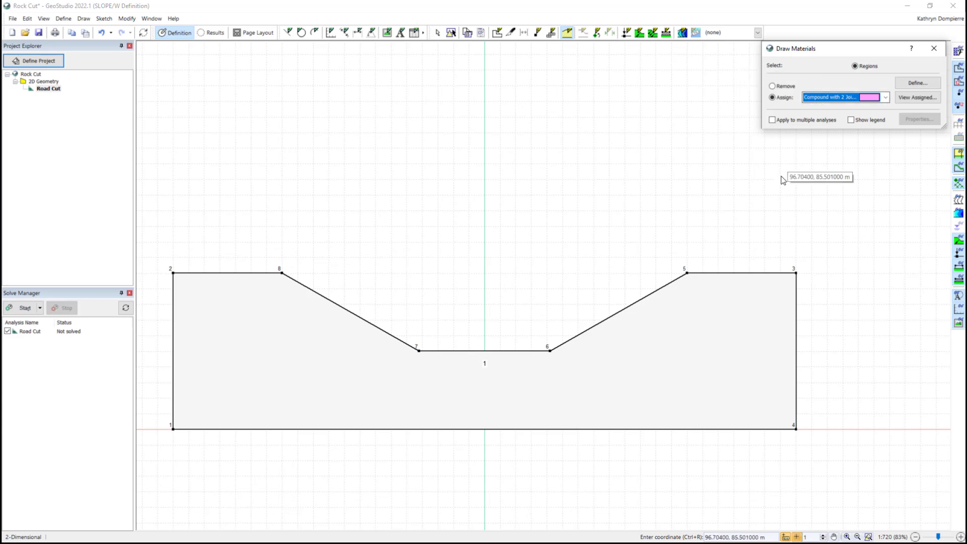
click(705, 301)
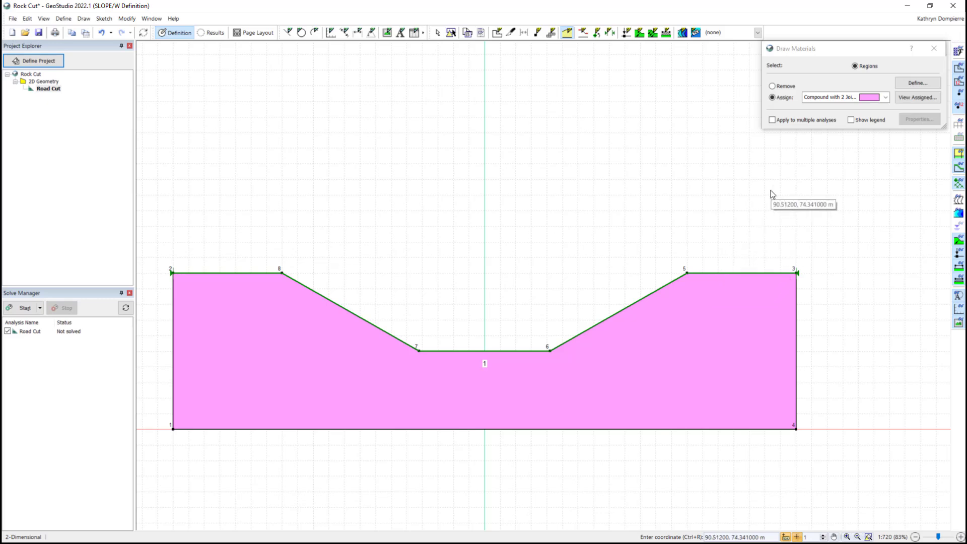
click(933, 49)
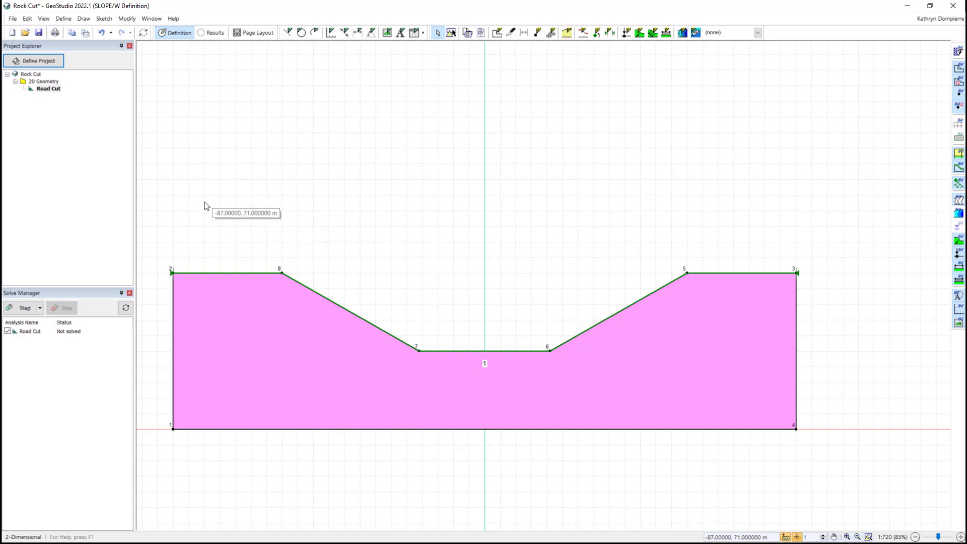
Step: Rename the analysis as Road Cut - Left Side in the project definition
click(51, 66)
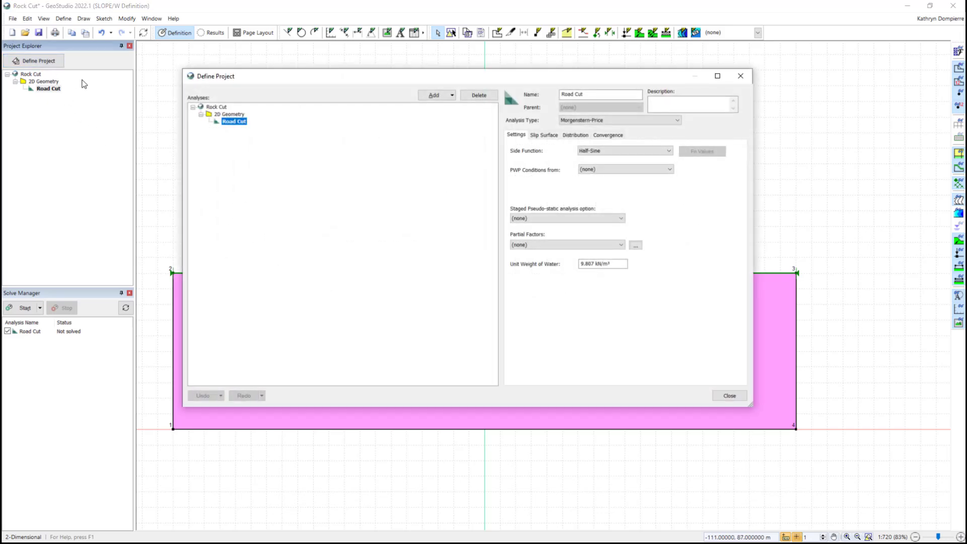
click(595, 95)
text(- Left Side)
key(Return)
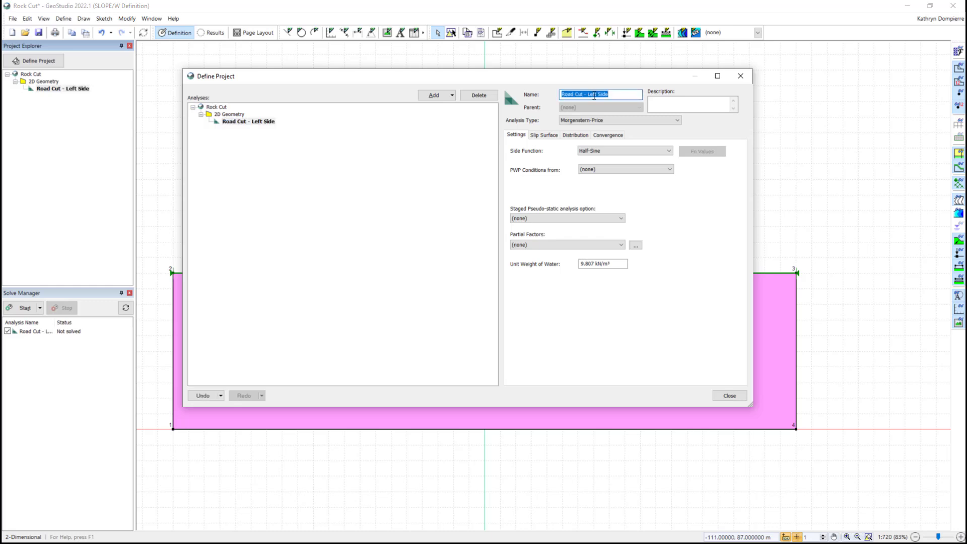
Step: Set the slip surface option to Block Specified and prevent surfaces from crossing the block slip surface lines
click(551, 135)
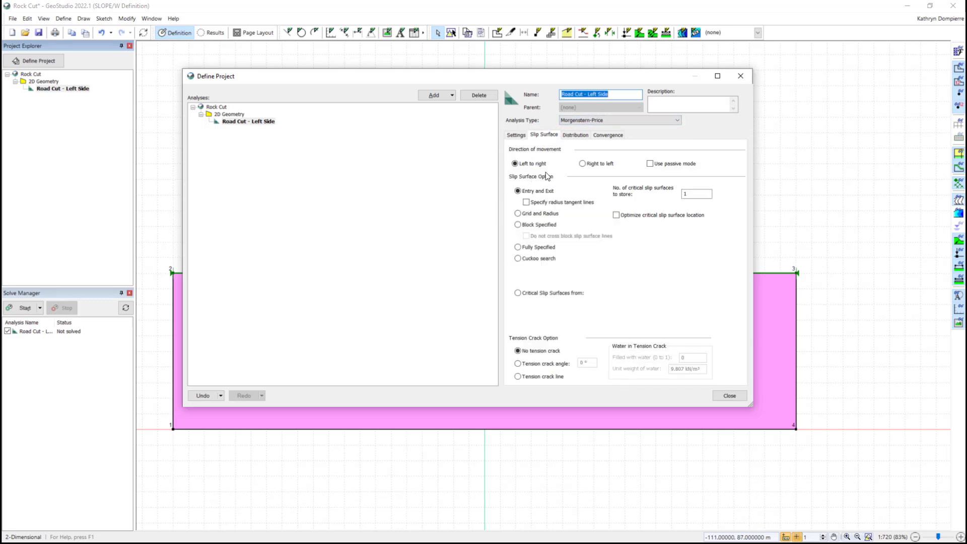
click(518, 225)
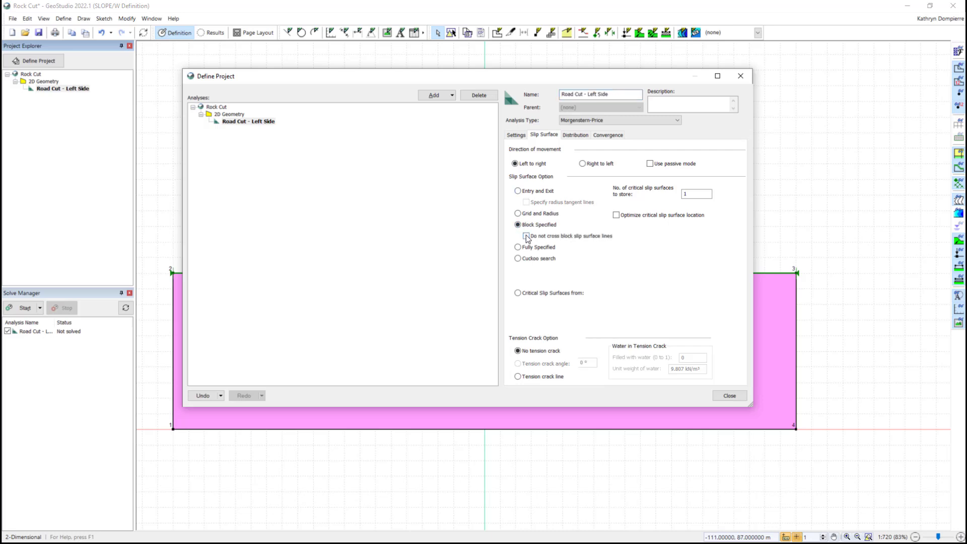
click(527, 236)
click(721, 395)
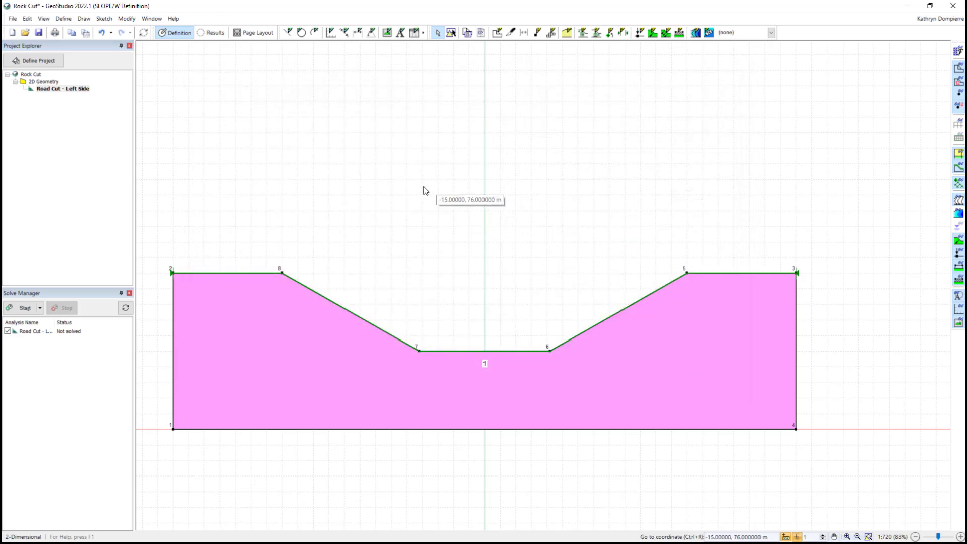
Step: Start defining the slip surface left block with its upper left corner at X -60 m, Y 45 m
click(64, 19)
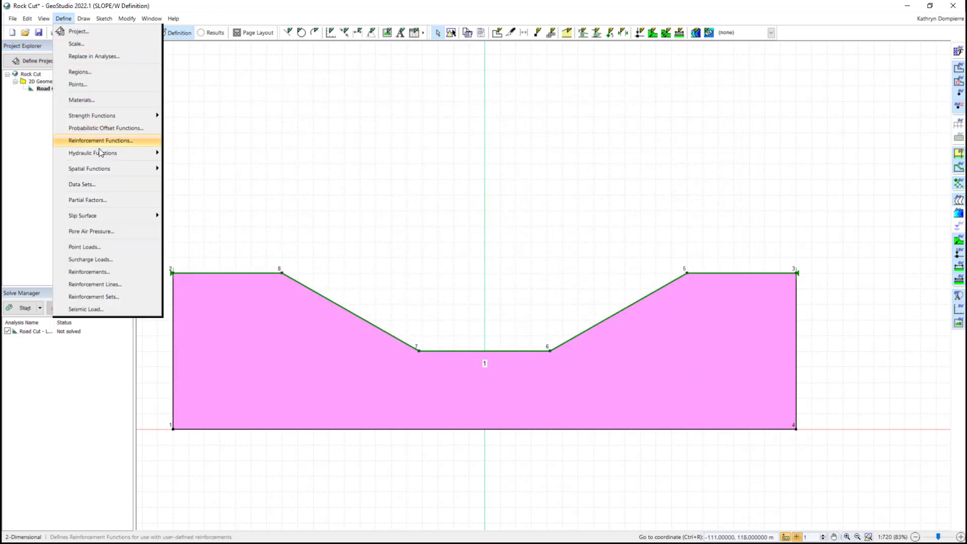
mouse_move(110, 215)
click(184, 218)
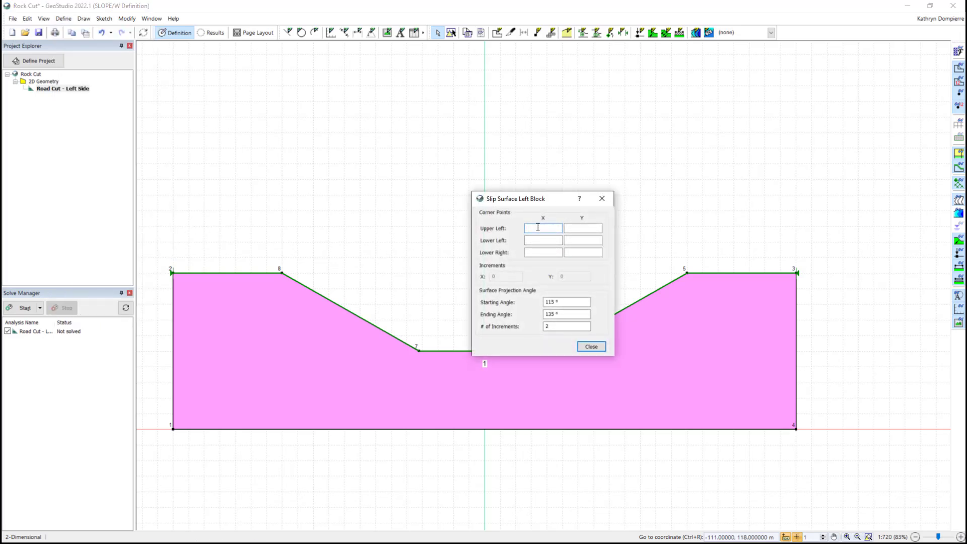
text(-60)
click(572, 227)
text(45)
Step: Set the left block's lower left corner to (-72, 36.5) m and its lower right corner to (-67.1, 30.6) m
click(548, 242)
text(-72)
click(569, 241)
text(36.5)
click(541, 251)
text(-)
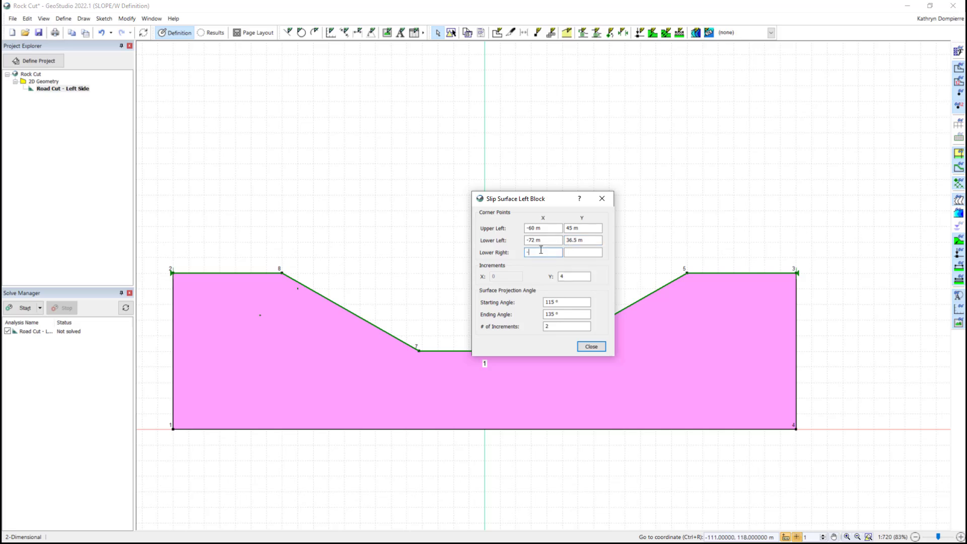
text(67.1)
click(572, 252)
text(30.6)
Step: Set the left block's grid increments to 5 in X and 12 in Y
click(559, 278)
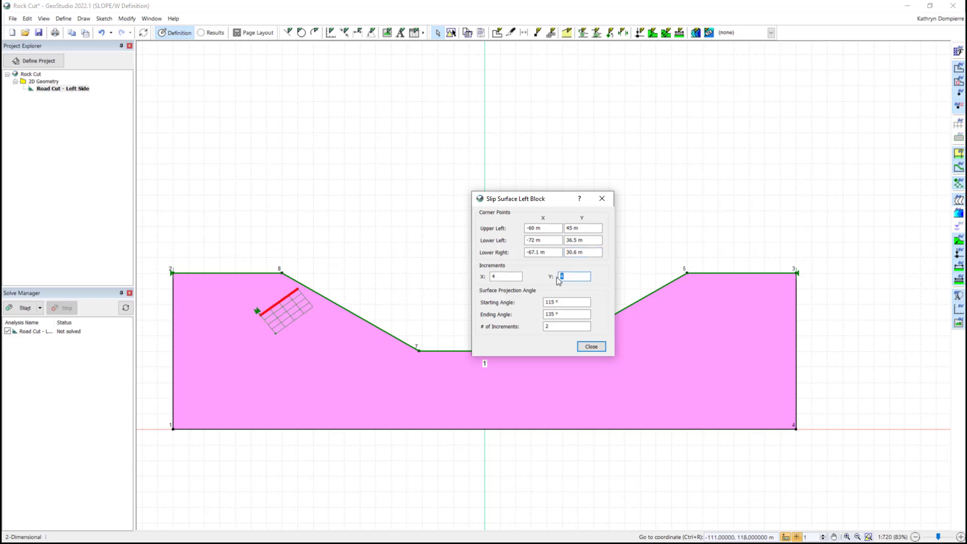
text(12)
click(490, 278)
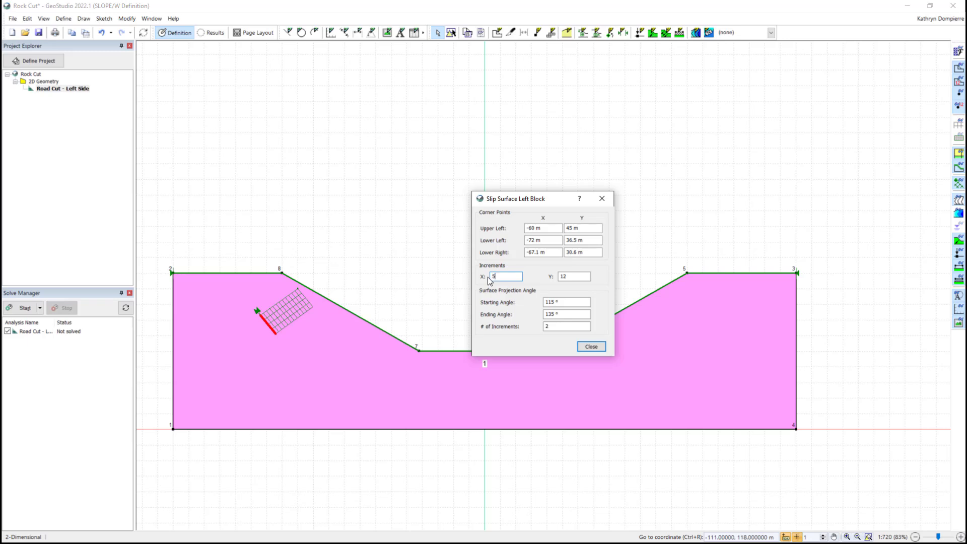
Step: Set the left block's starting projection angle to 119.5°, adjust its ending angle, and use 4 angle increments
click(547, 303)
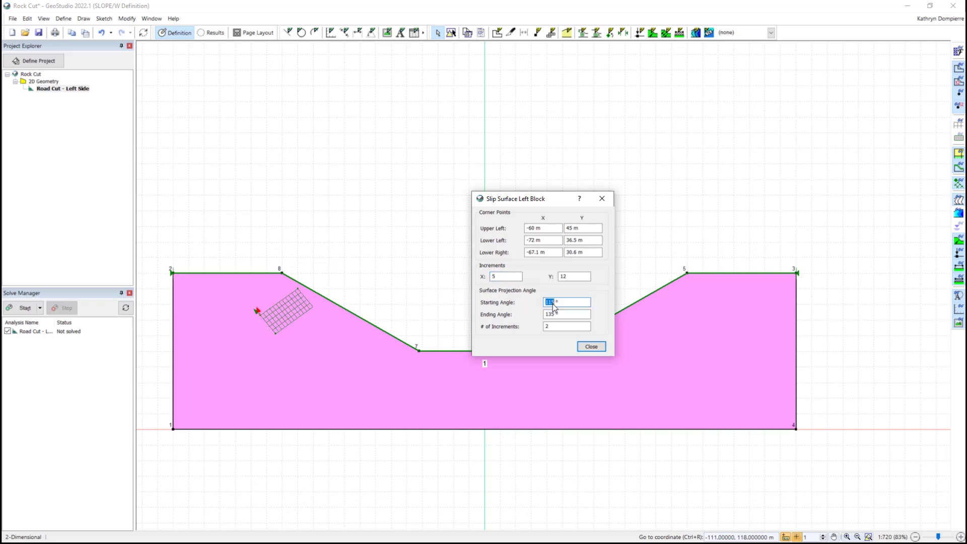
text(119.5)
click(555, 315)
text(.5)
click(558, 326)
text(4)
click(589, 347)
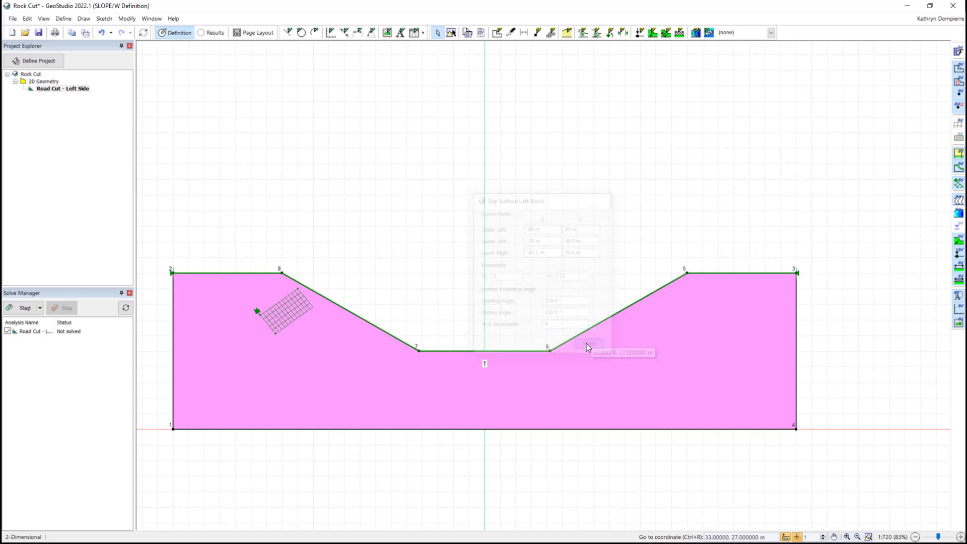
Step: Start defining the slip surface right block with its upper left corner at X -48.9 m, Y 35.6 m
click(64, 18)
mouse_move(115, 214)
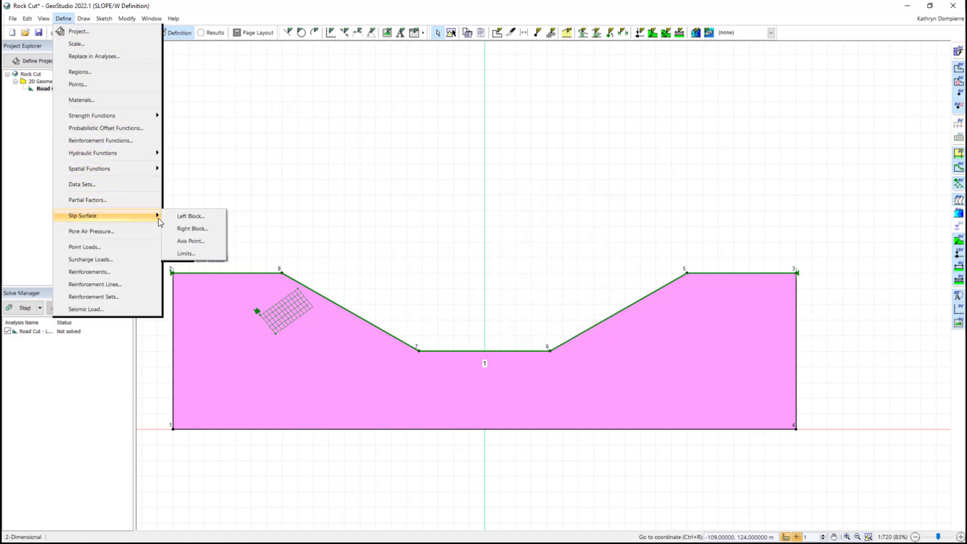
click(186, 229)
click(535, 228)
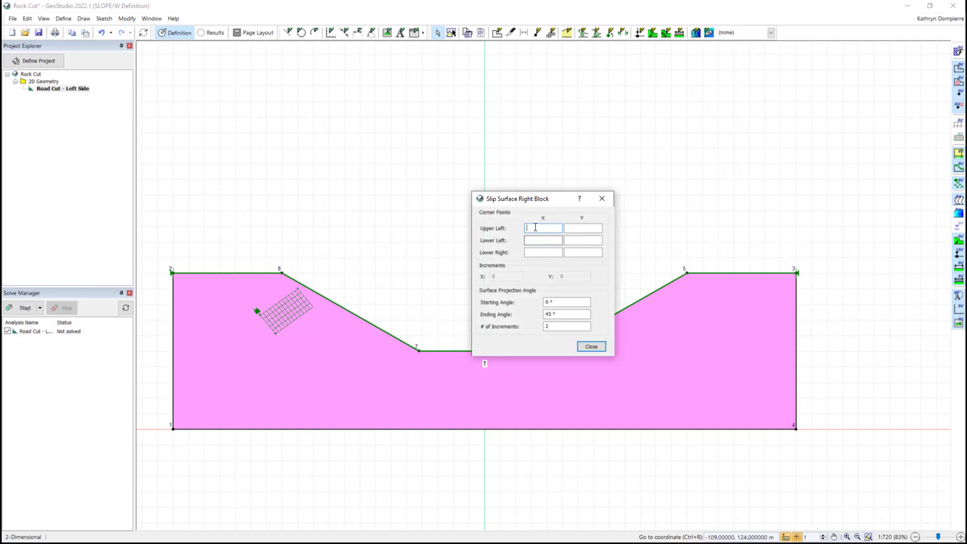
text(-48.9)
click(570, 228)
text(35.6)
Step: Set the right block's lower left corner to (-61, 27.4) m and its lower right corner to (-54.5, 19.5) m
click(554, 240)
text(-61)
click(568, 242)
text(27.4)
click(555, 254)
text(-54.5)
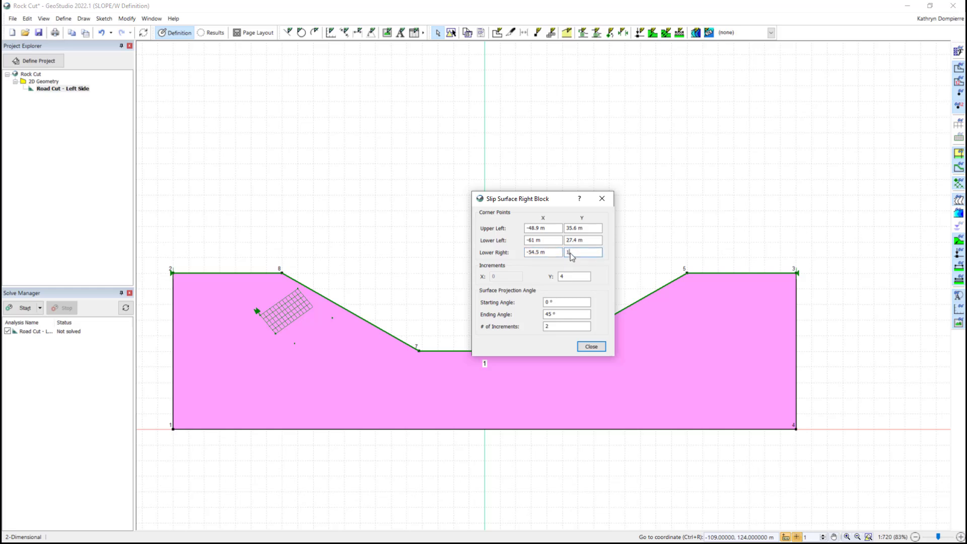
click(570, 253)
text(19.5)
Step: Set the right block's grid increments to 5 in X and 12 in Y
drag(567, 276, 481, 277)
text(12)
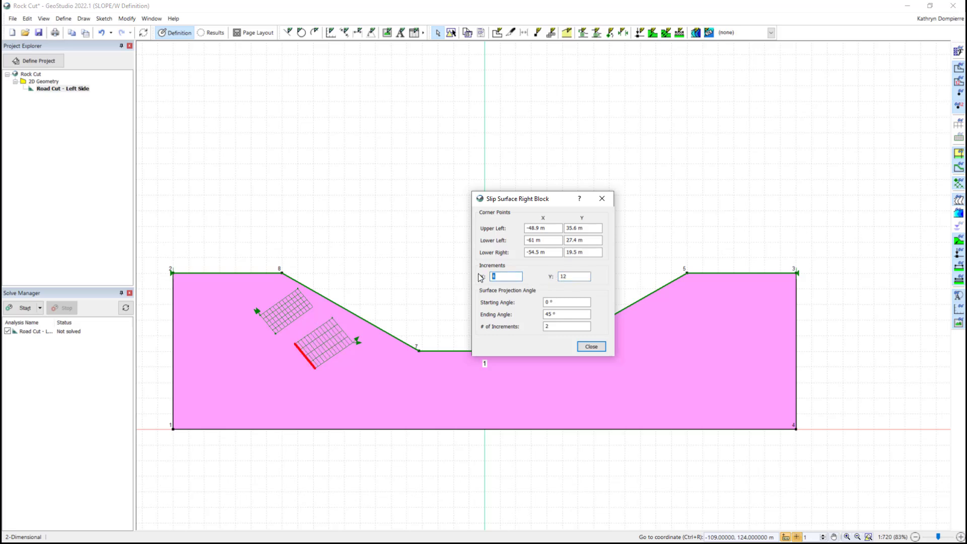
text(5)
Step: Set the right block's projection angles to start at 10° and end at -15°, with 4 angle increments
double_click(546, 302)
text(10)
double_click(546, 314)
text(1)
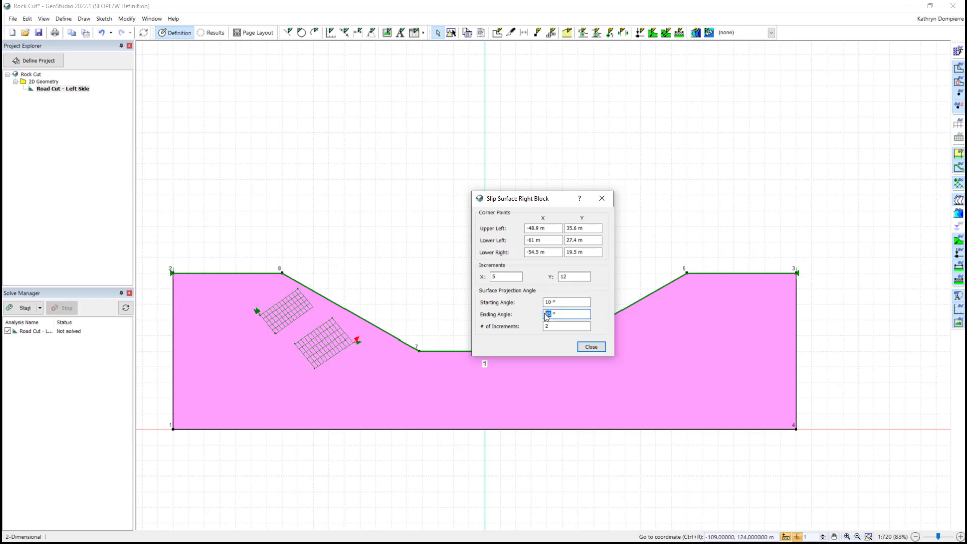
text(5)
click(550, 327)
click(590, 347)
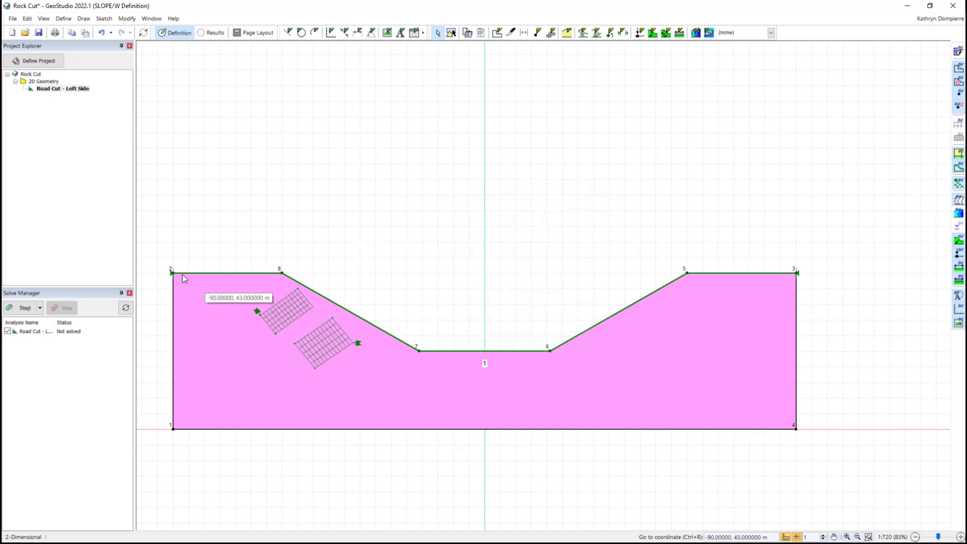
Step: Clone the Road Cut - Left Side analysis and name the copy Road Cut - Right Side
click(26, 63)
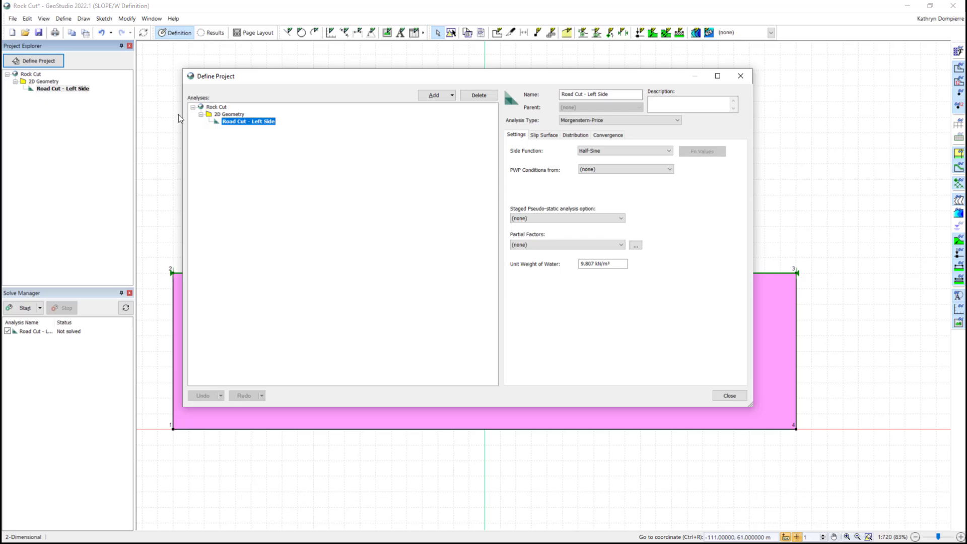
right_click(232, 121)
mouse_move(264, 140)
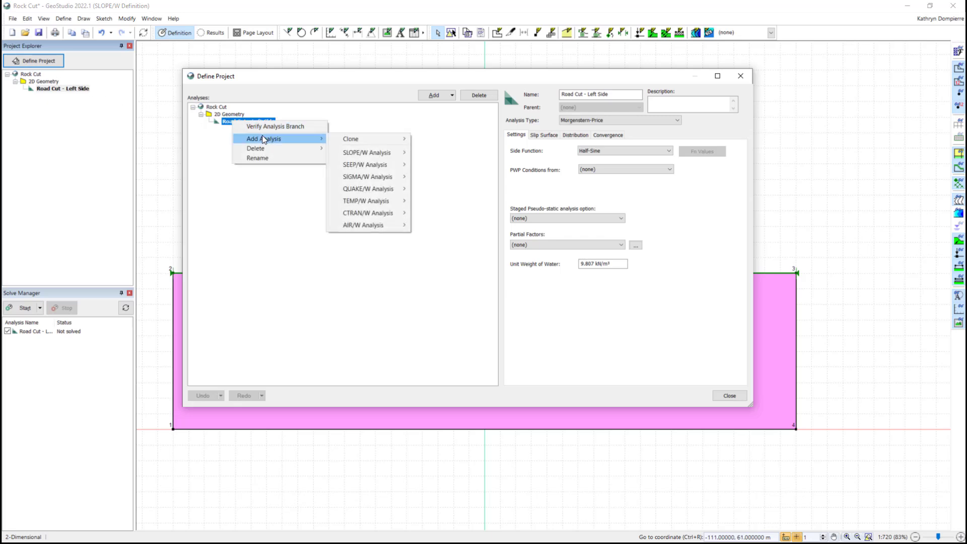
mouse_move(371, 139)
click(425, 142)
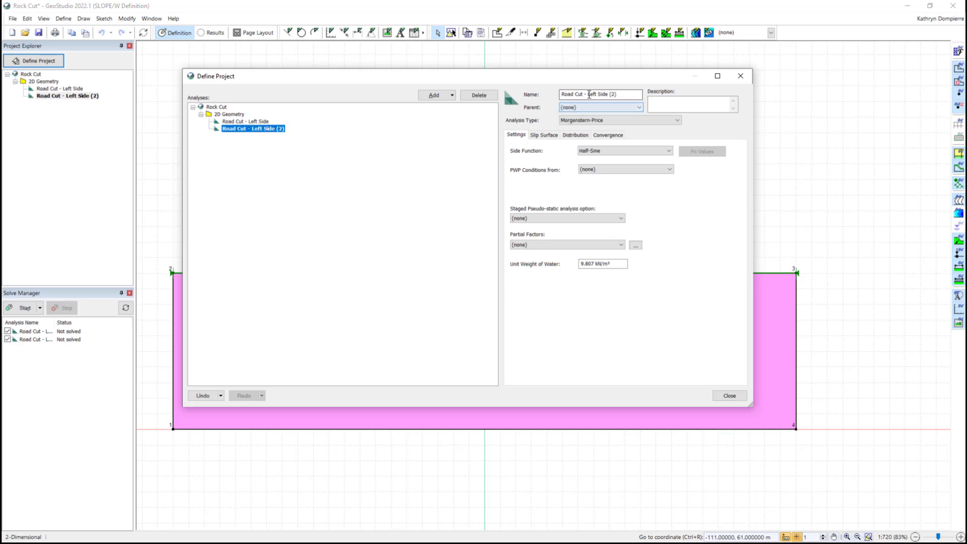
drag(586, 95, 632, 95)
text(Right Side)
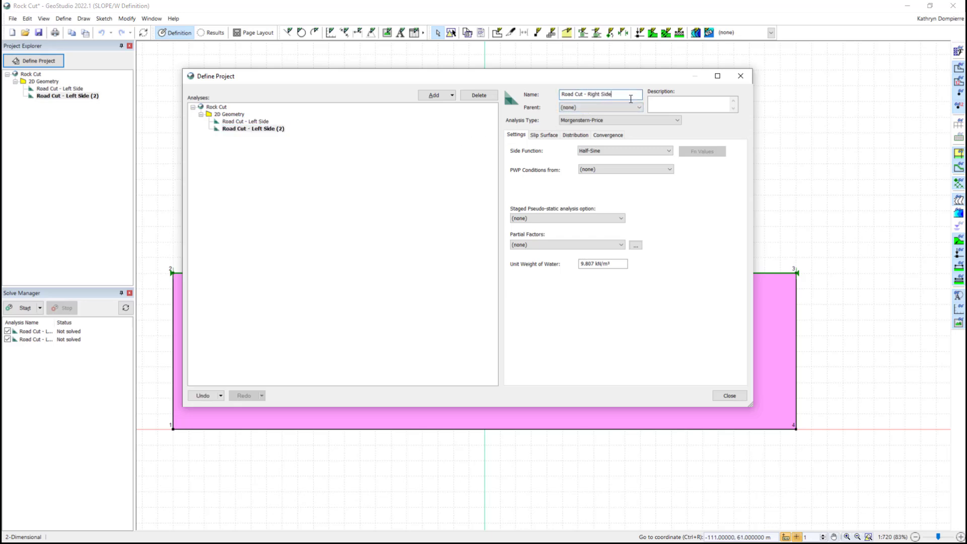
key(Return)
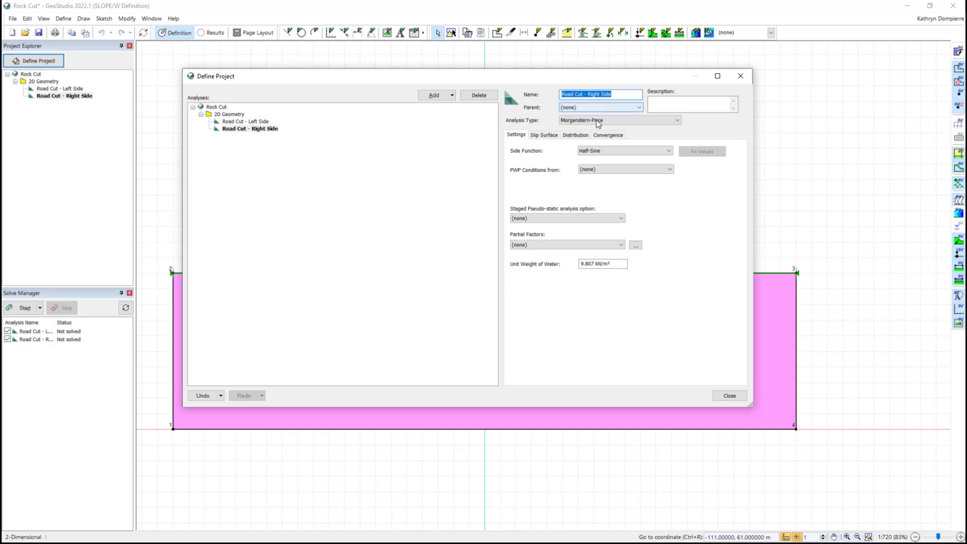
Step: Change the slip surface direction of movement to right to left for the Road Cut - Right Side analysis
click(554, 136)
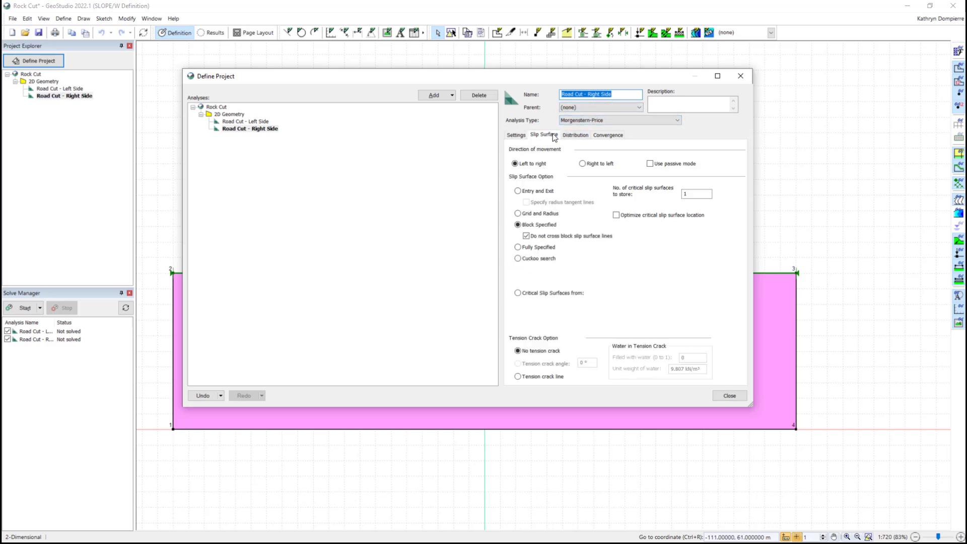
click(584, 164)
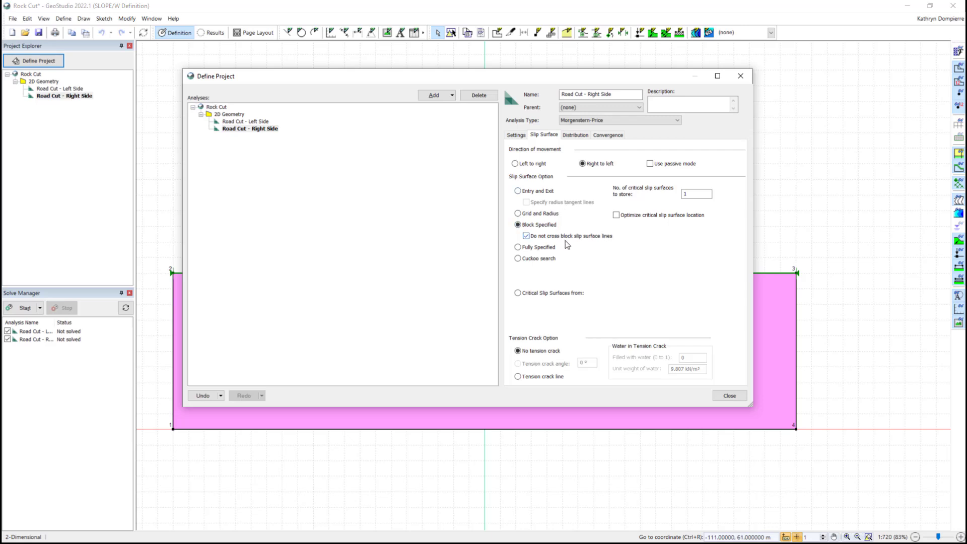
click(729, 397)
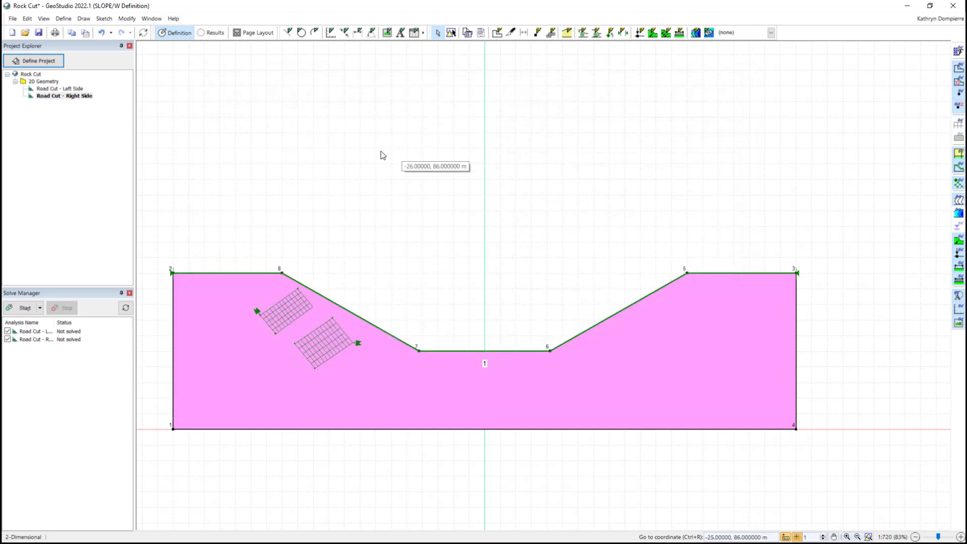
Step: For the right-side analysis, set the left block's upper left corner to (38.9, 26.2) m and lower left corner to (45.5, 14.4) m
click(70, 18)
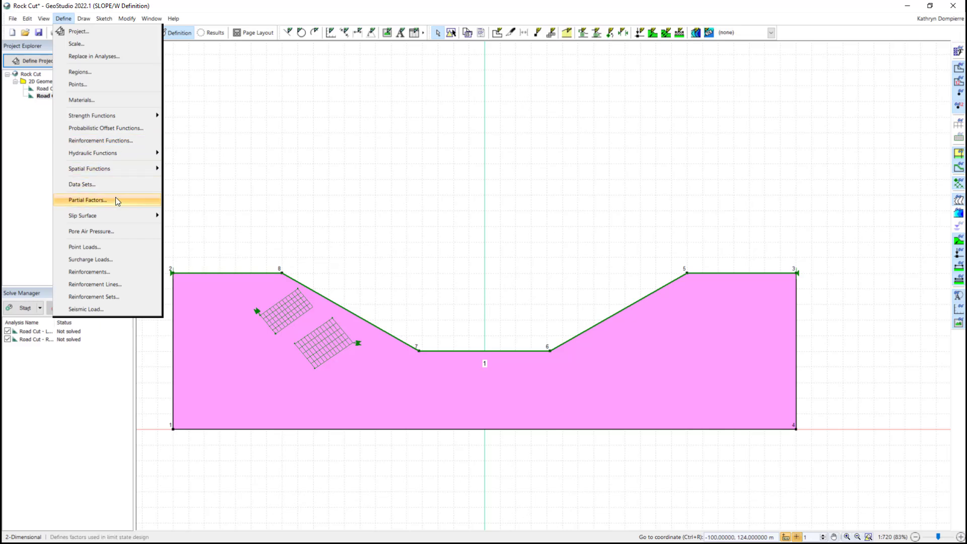
mouse_move(121, 215)
click(175, 216)
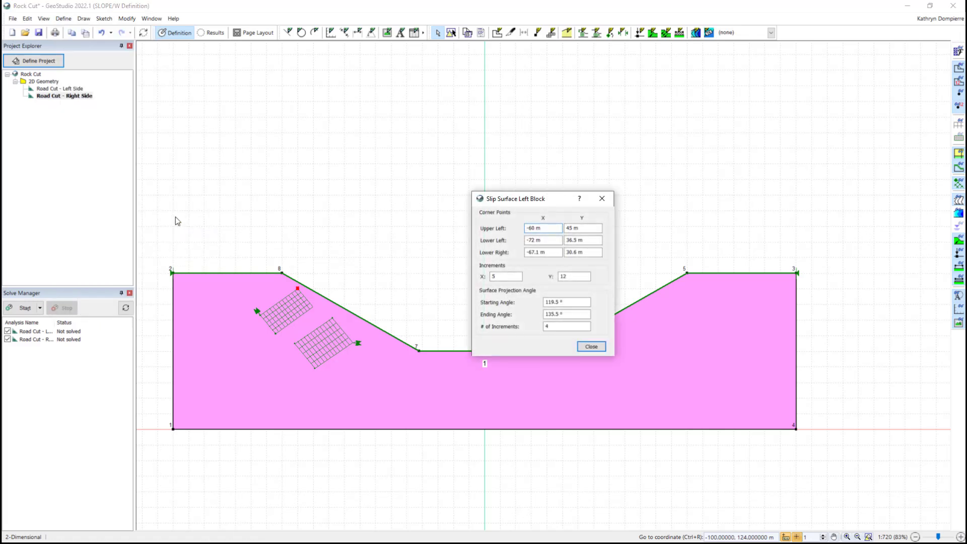
drag(540, 228, 517, 231)
text(38.9)
mouse_move(573, 228)
mouse_down()
mouse_move(523, 245)
mouse_move(578, 243)
mouse_up()
text(26.2)
text(45.5)
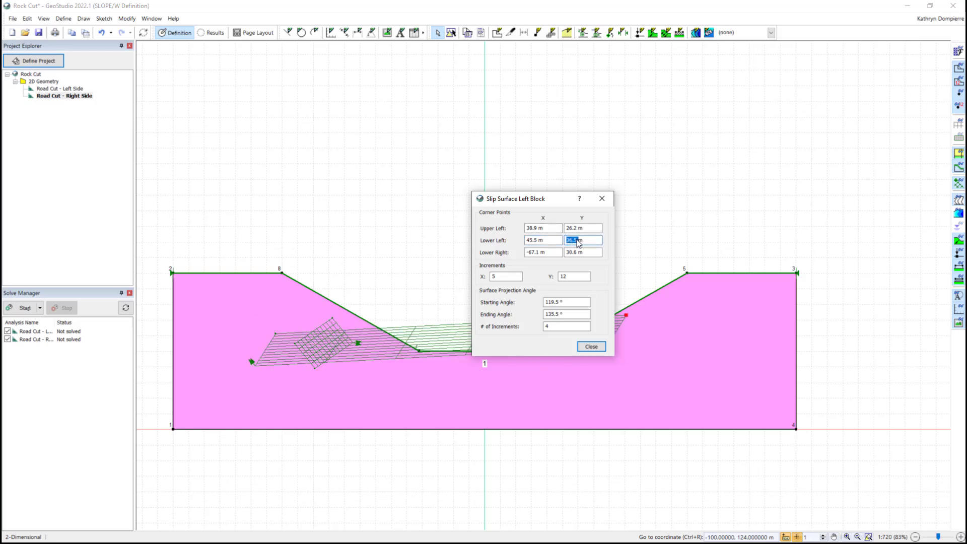
text(14.4m)
Step: Set the left block's lower right corner to (59.4, 21.2) m and its grid increments to 12 in X and 6 in Y
drag(539, 253, 478, 277)
text(59.4)
text(21.2)
text(6)
text(12)
Step: Set the left block's starting projection angle to 135.5° and its ending angle to 180°
drag(560, 303, 531, 302)
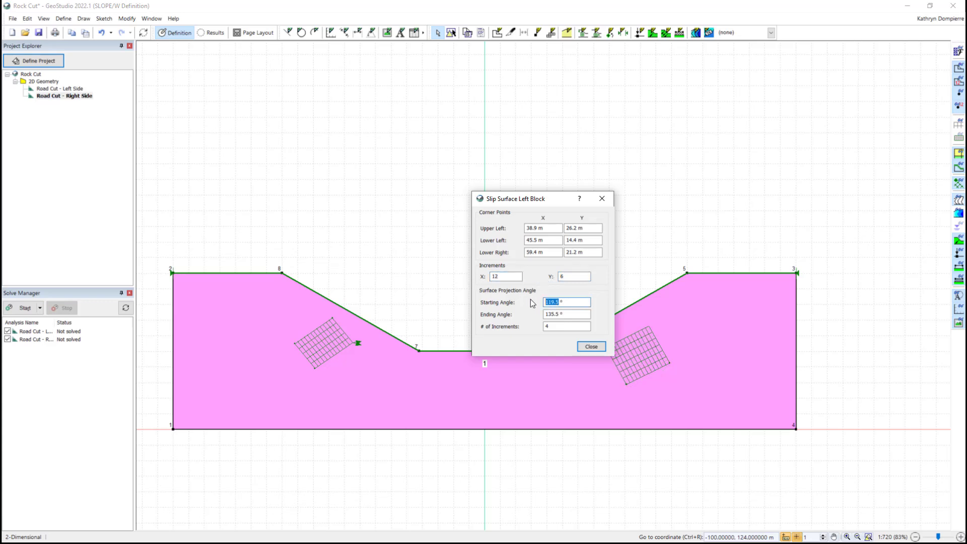
text(135.5)
drag(590, 314, 549, 316)
text(180)
click(591, 347)
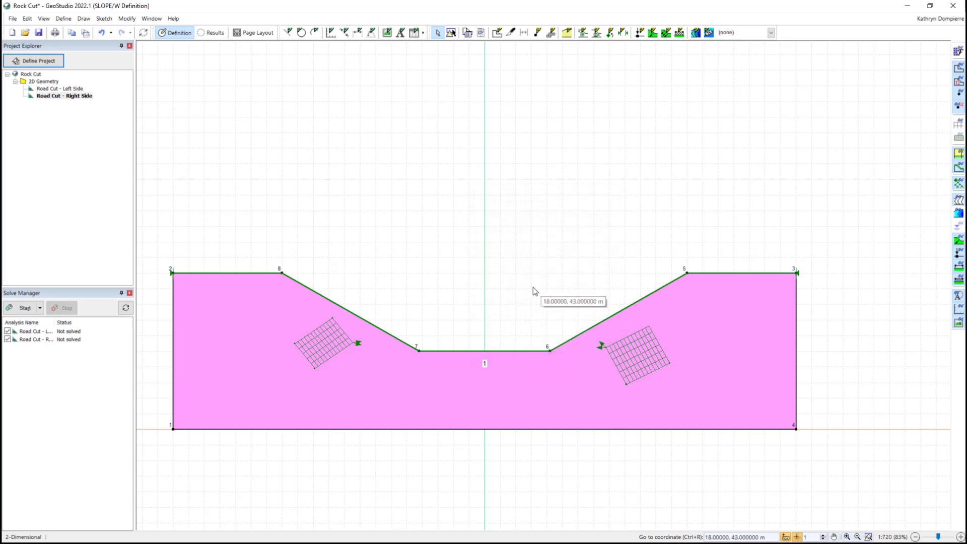
Step: For the right-side analysis, set the slip surface right block's upper left corner to (65.3, 44.4) m
click(64, 19)
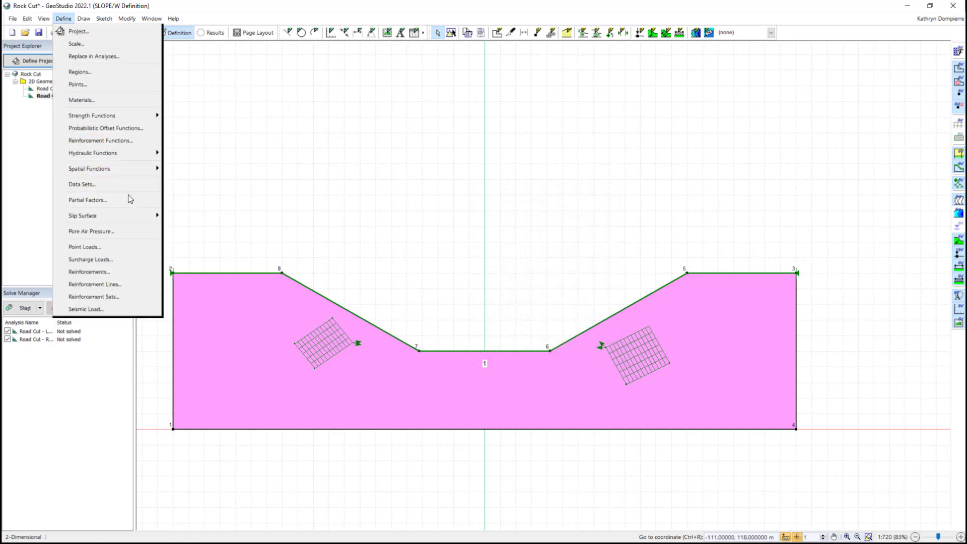
mouse_move(146, 218)
click(192, 230)
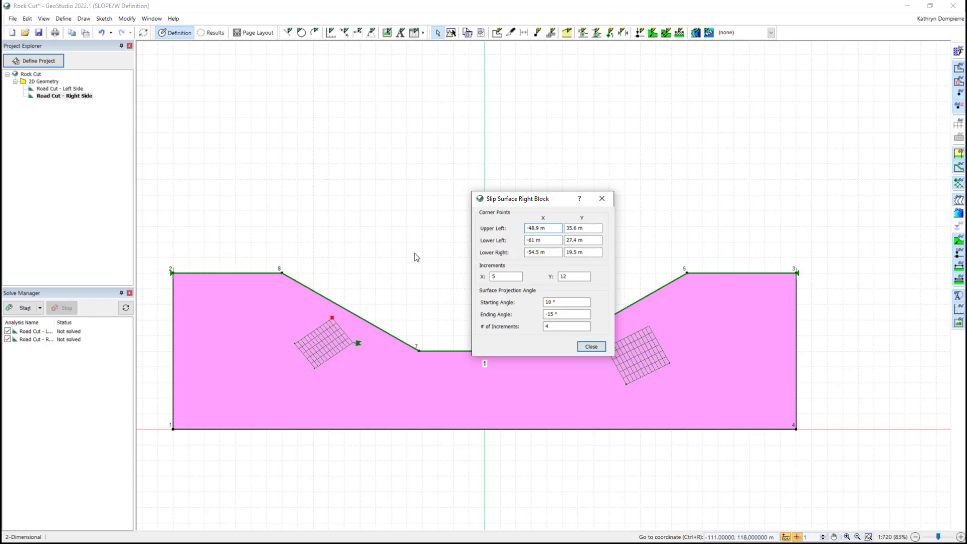
drag(540, 228, 516, 228)
text(65.3)
key(Tab)
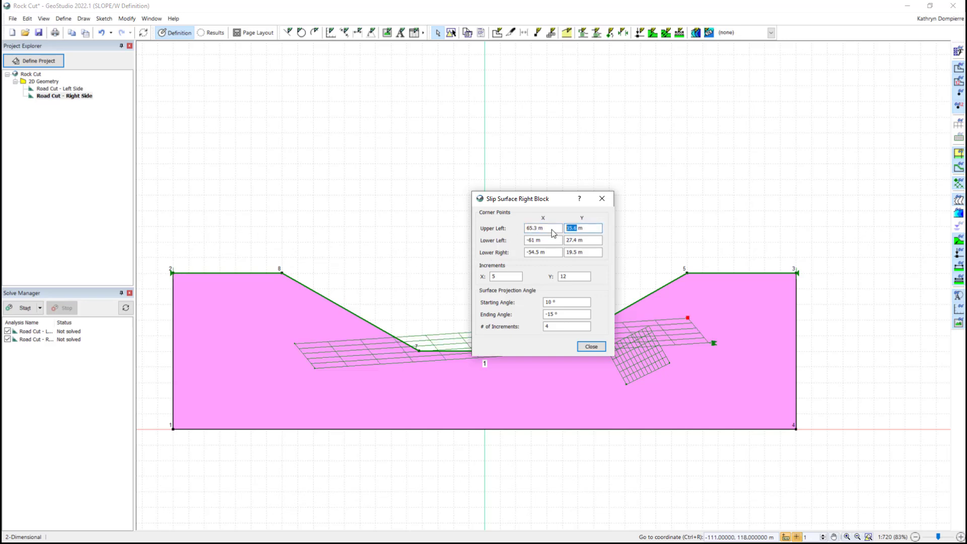
text(44.4)
Step: Set the right block's lower left corner to (55.3, 35.2) m and its lower right corner to (63.4, 26.5) m
key(Tab)
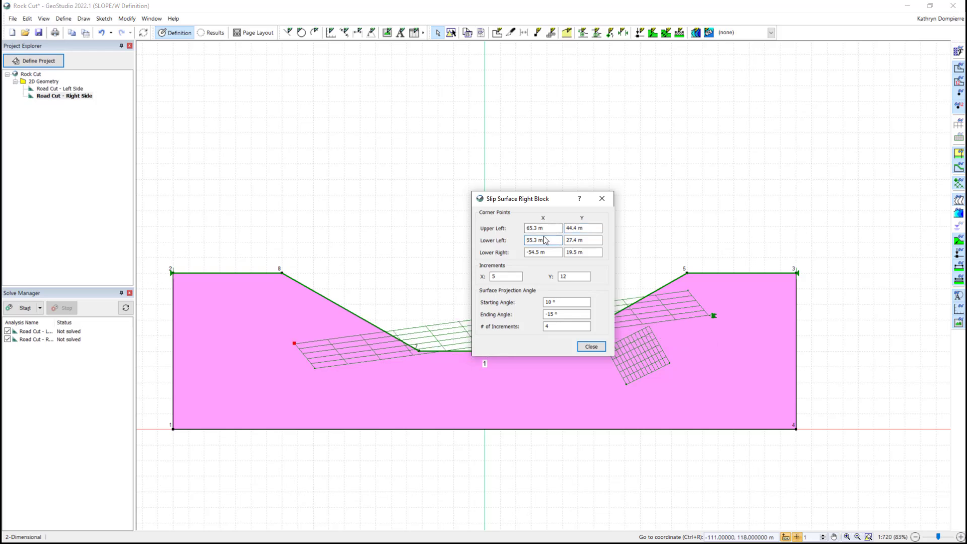
key(Tab)
text(35)
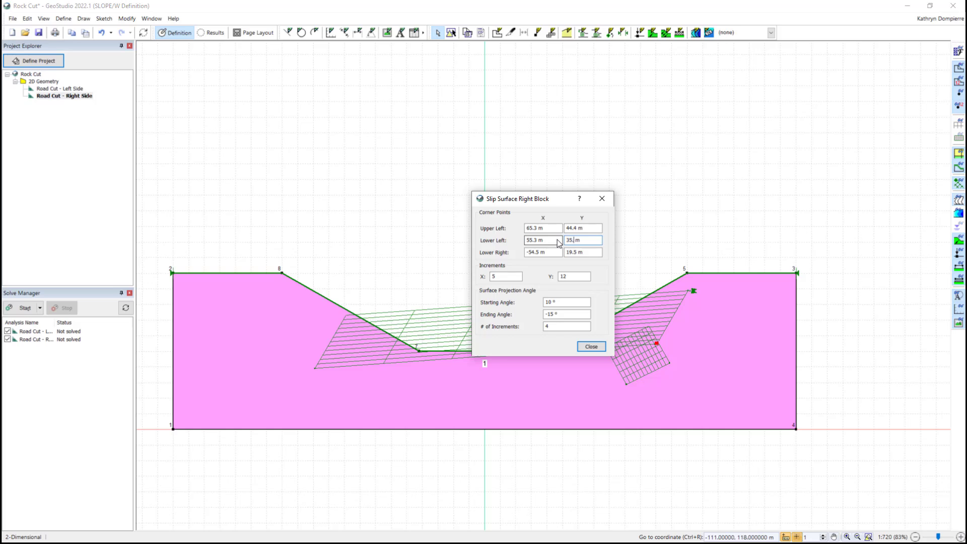
text(.2)
key(Tab)
text(6)
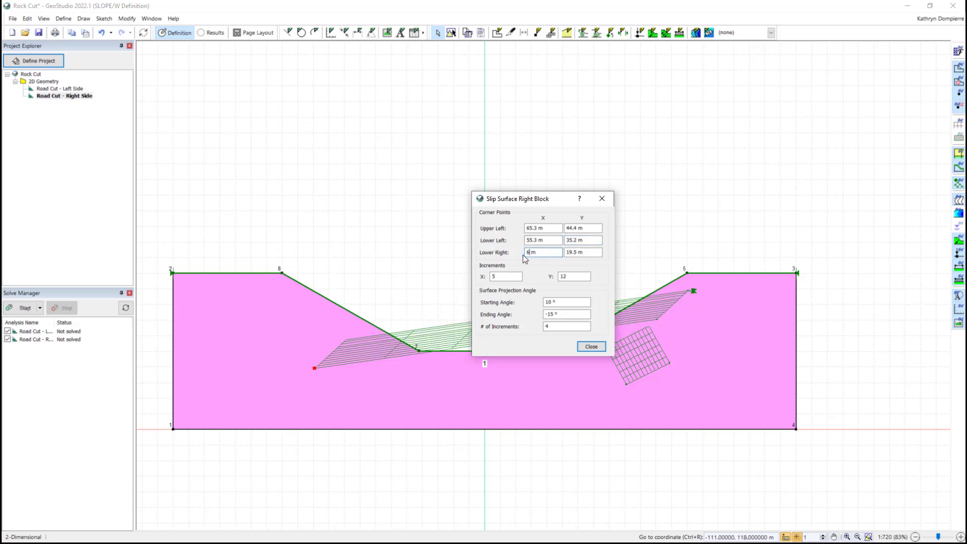
text(3.4)
key(Tab)
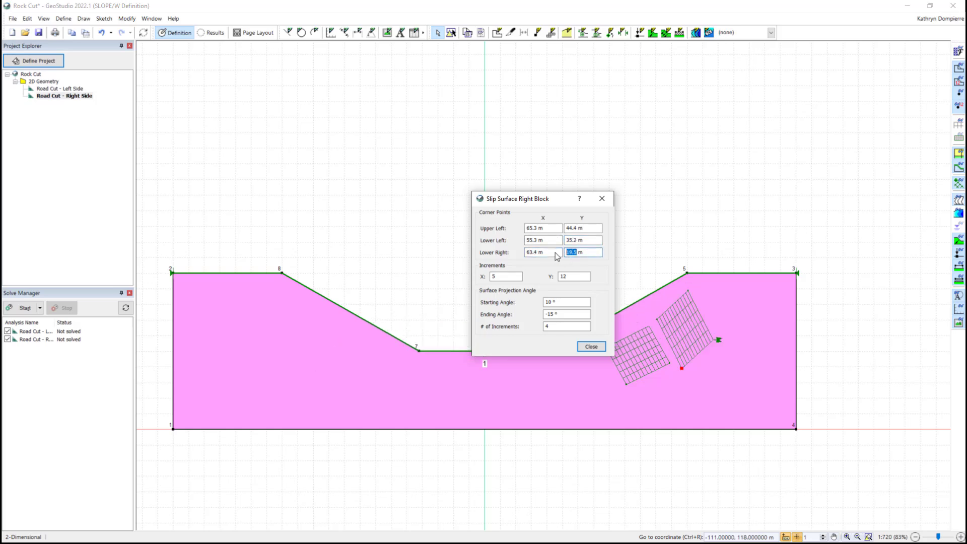
text(26.5)
Step: Set the right block's X increments to 6 and its projection angles from 45° to 60° with 4 angle increments
key(Tab)
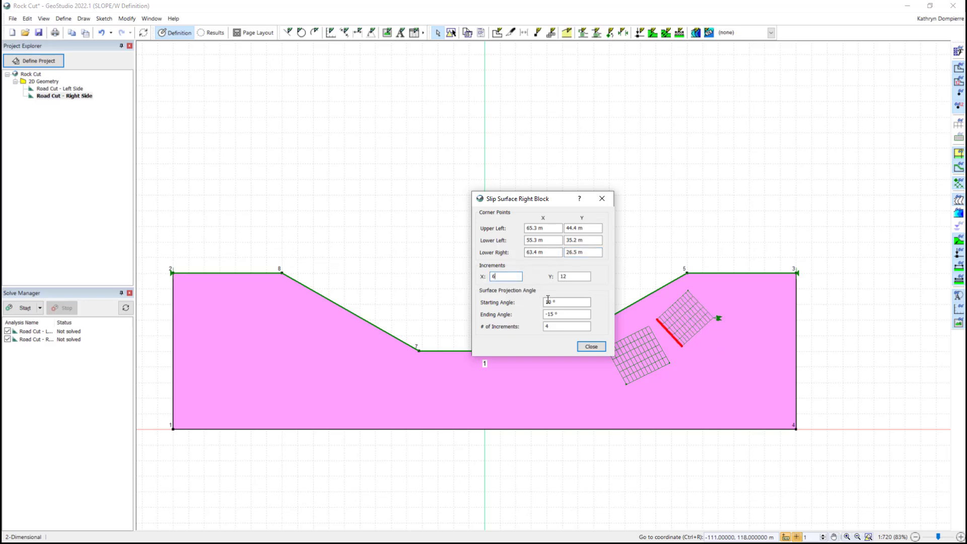
double_click(548, 301)
text(45)
double_click(549, 314)
text(60)
key(Tab)
text(4)
click(592, 348)
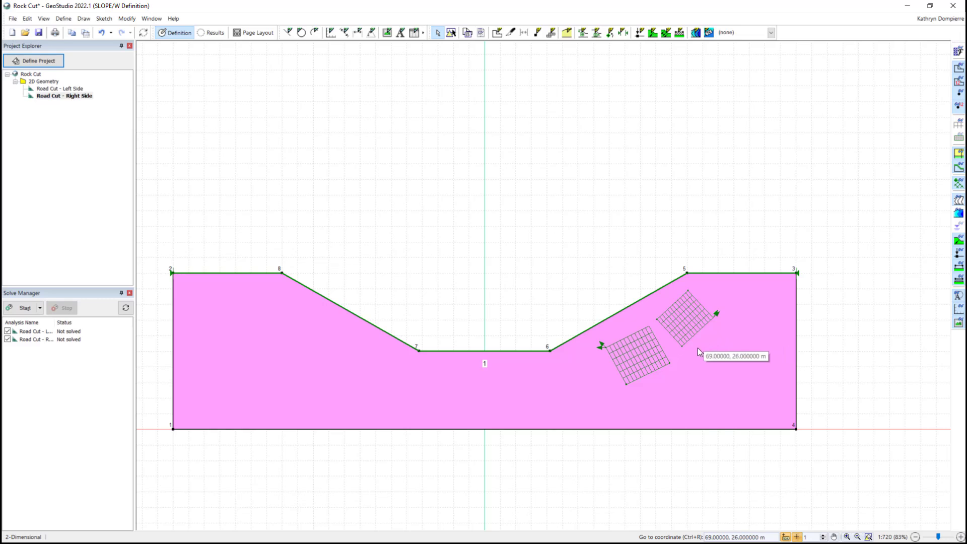
Step: Start solving the left-side and right-side road cut analyses
click(20, 311)
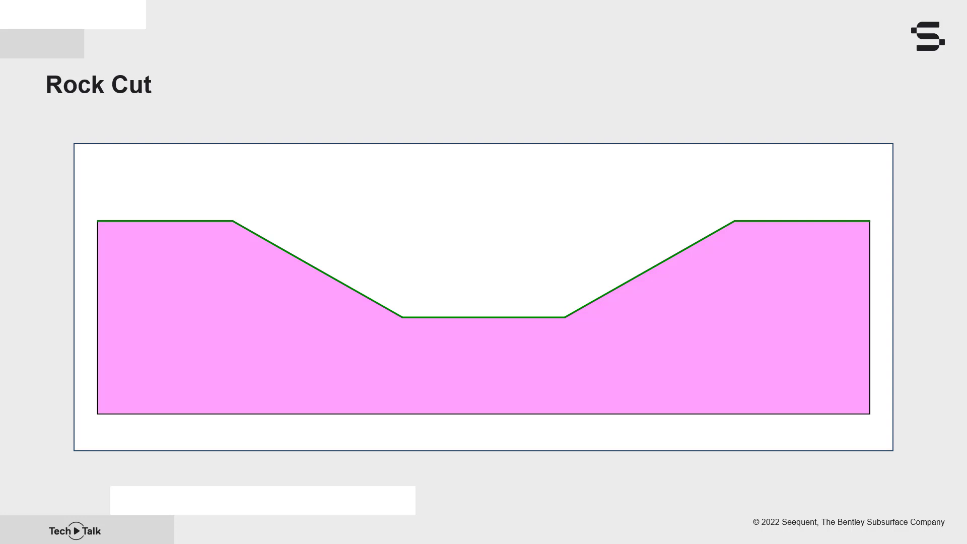
key(Right)
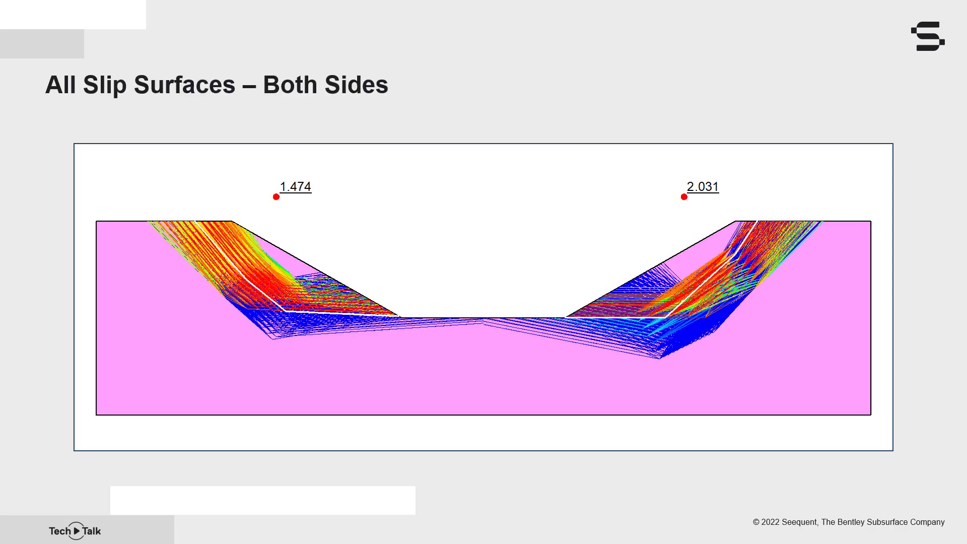